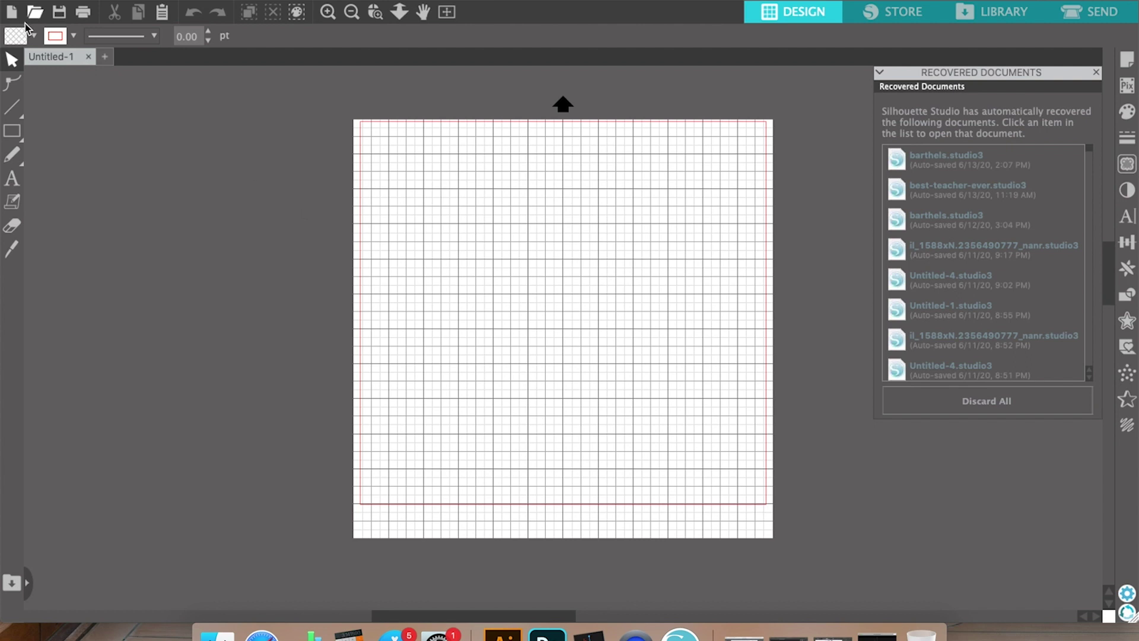
Open the best-teacher-ever.png lettering image via File > Open
key("Down")
key("Down")
key("Return")
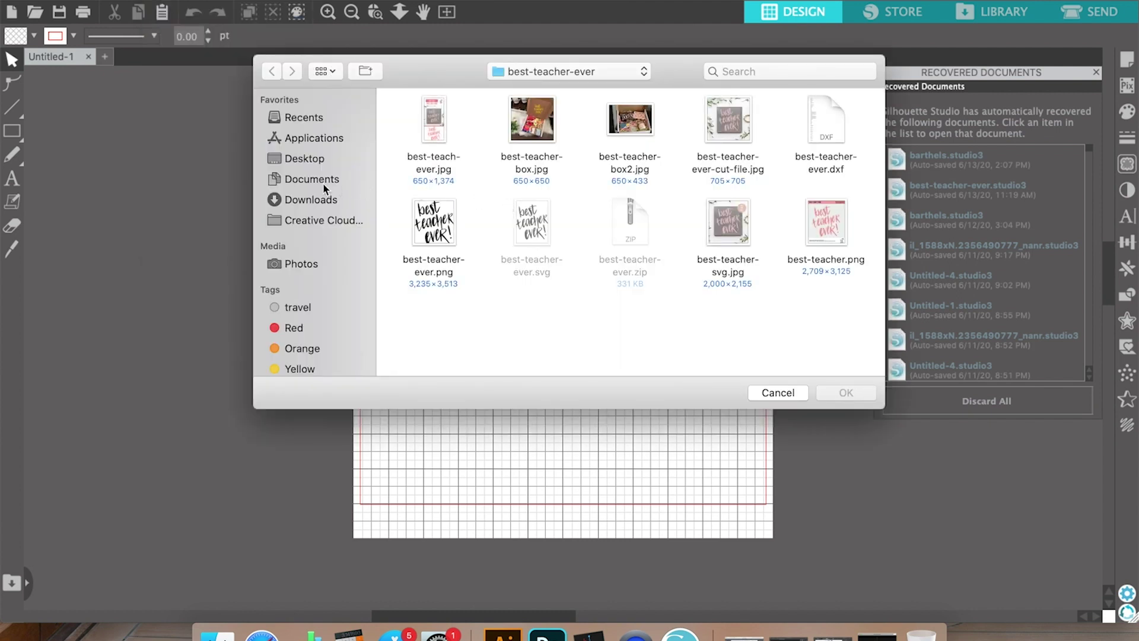
left_click(433, 227)
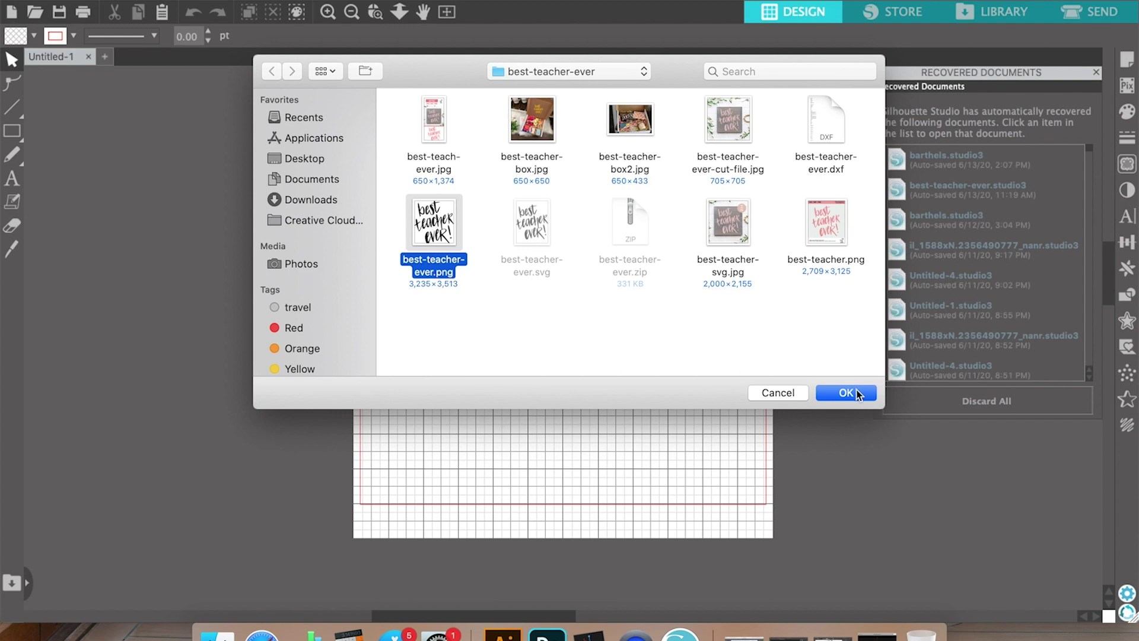
key("Return")
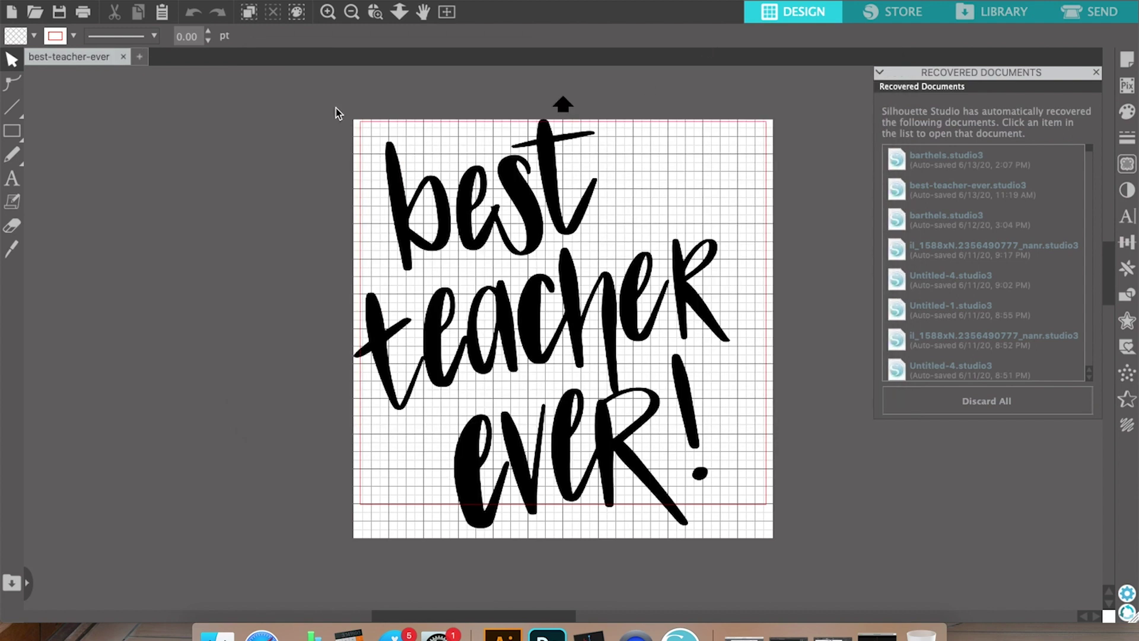
Shrink the lettering to about 9.8 × 10.6 inches
left_click_drag(340, 124, 793, 561)
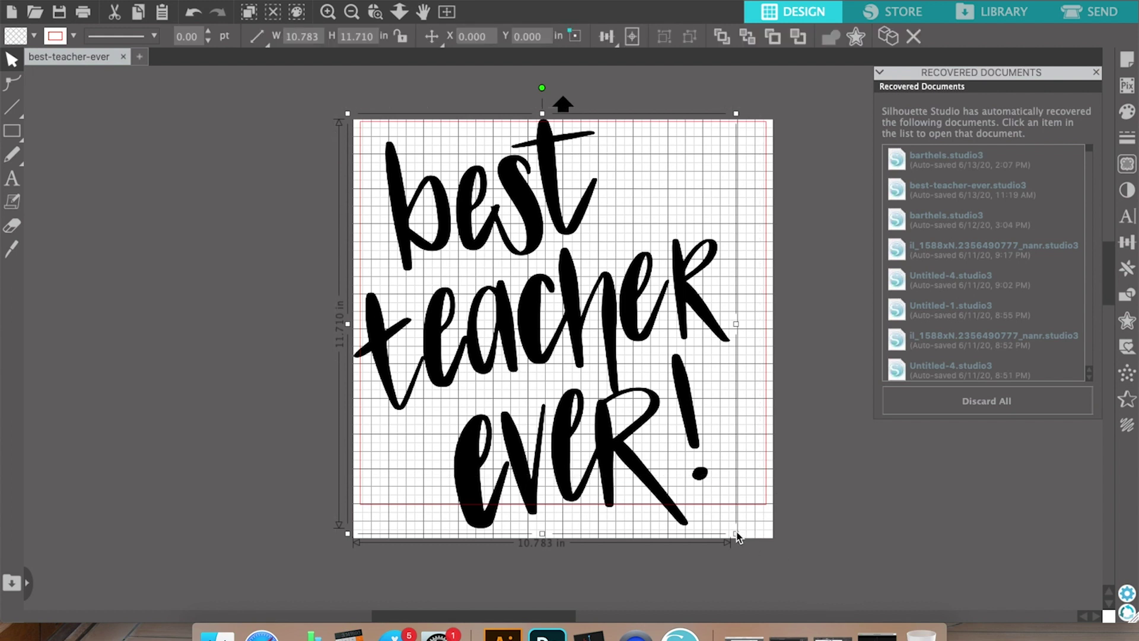
left_click_drag(736, 533, 700, 497)
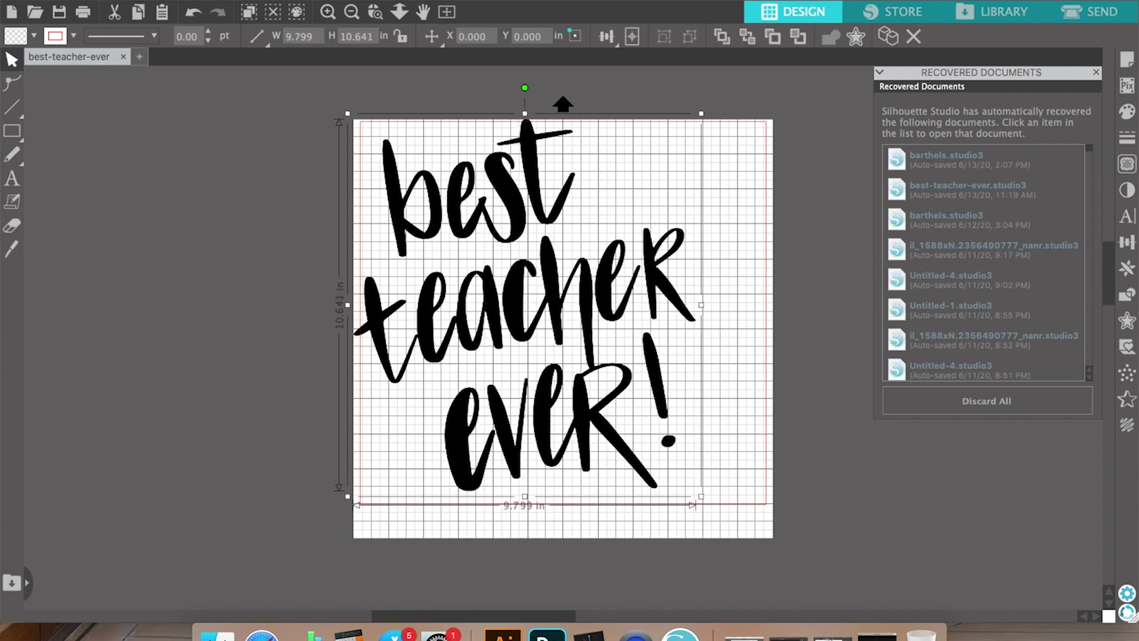
left_click(172, 22)
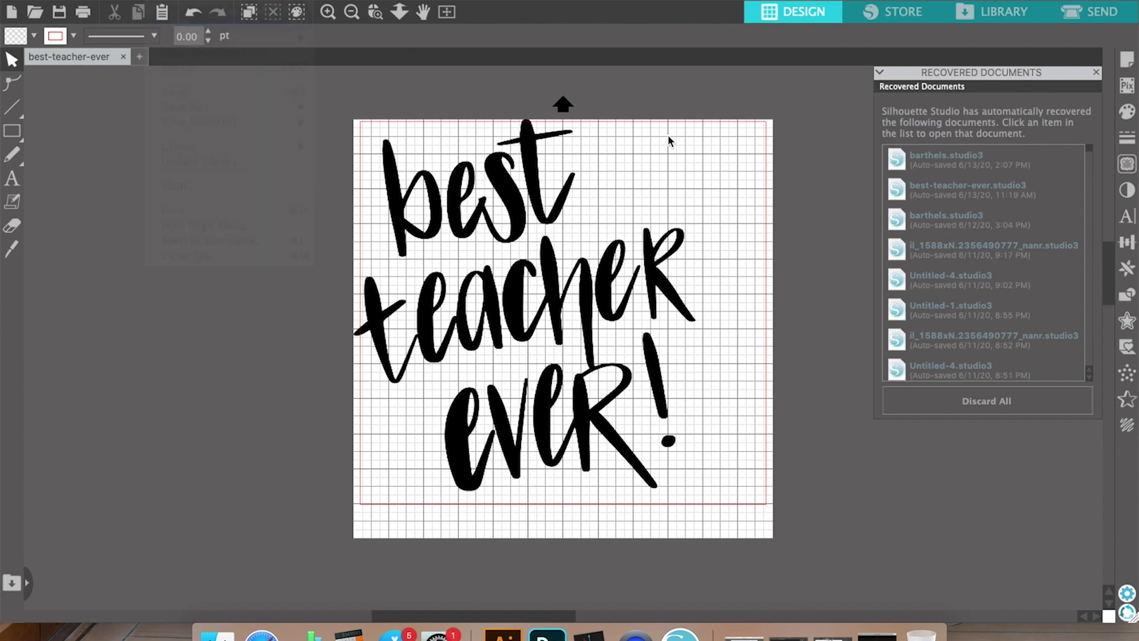
Open the 12x12 gray stained board photo from Documents > blog > mockup
left_click(309, 179)
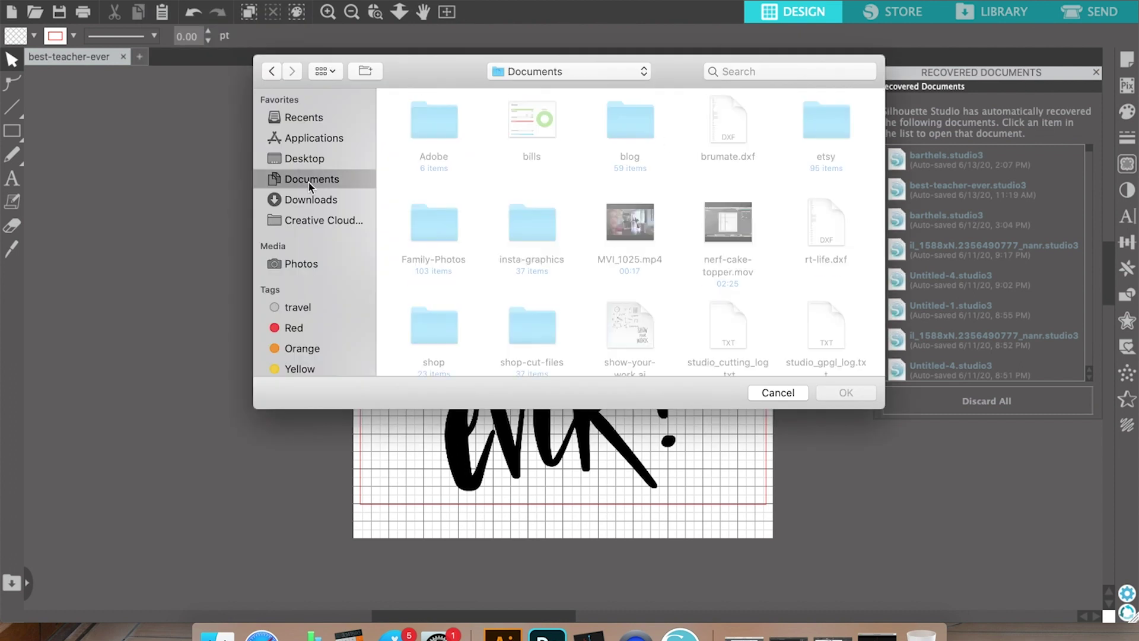
double_click(625, 115)
scroll(625, 115, "down", 10)
double_click(628, 116)
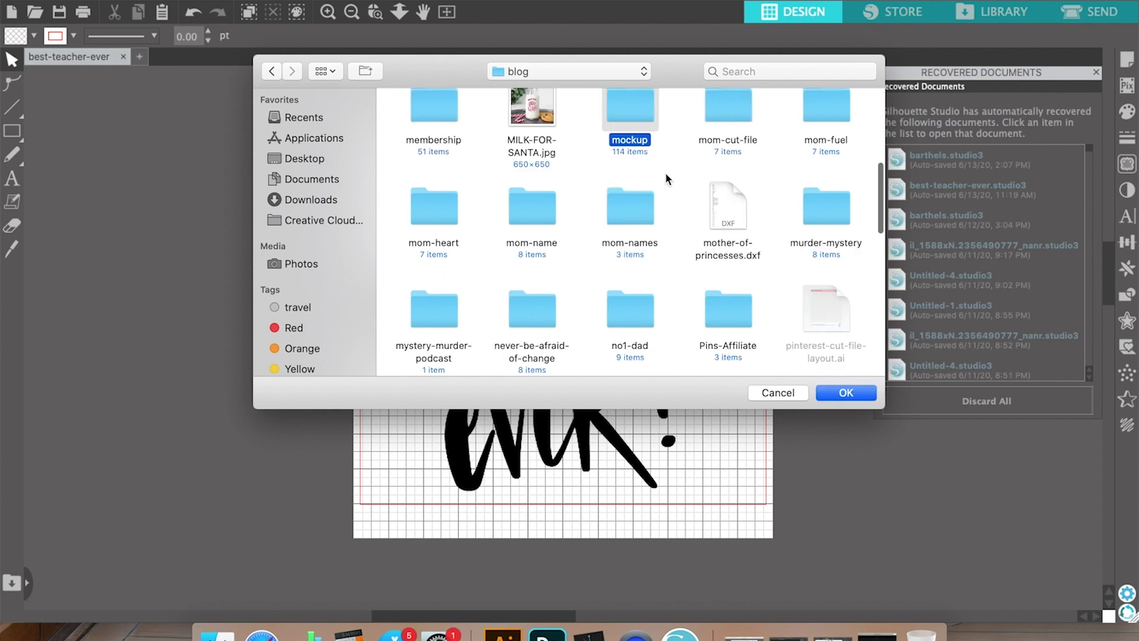
left_click(813, 136)
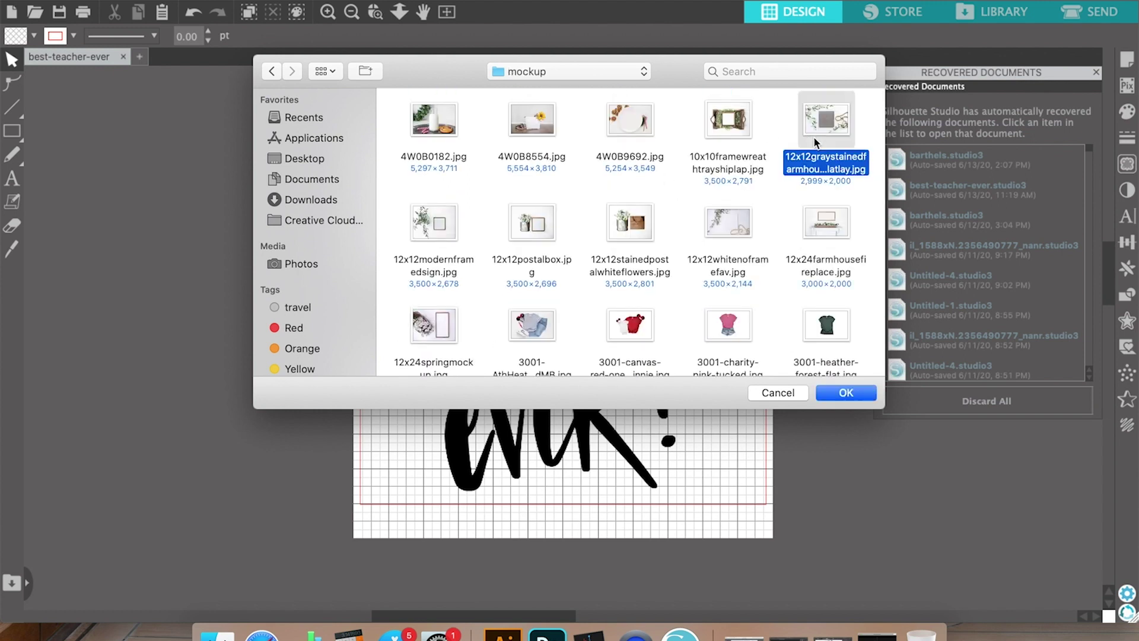
left_click(847, 393)
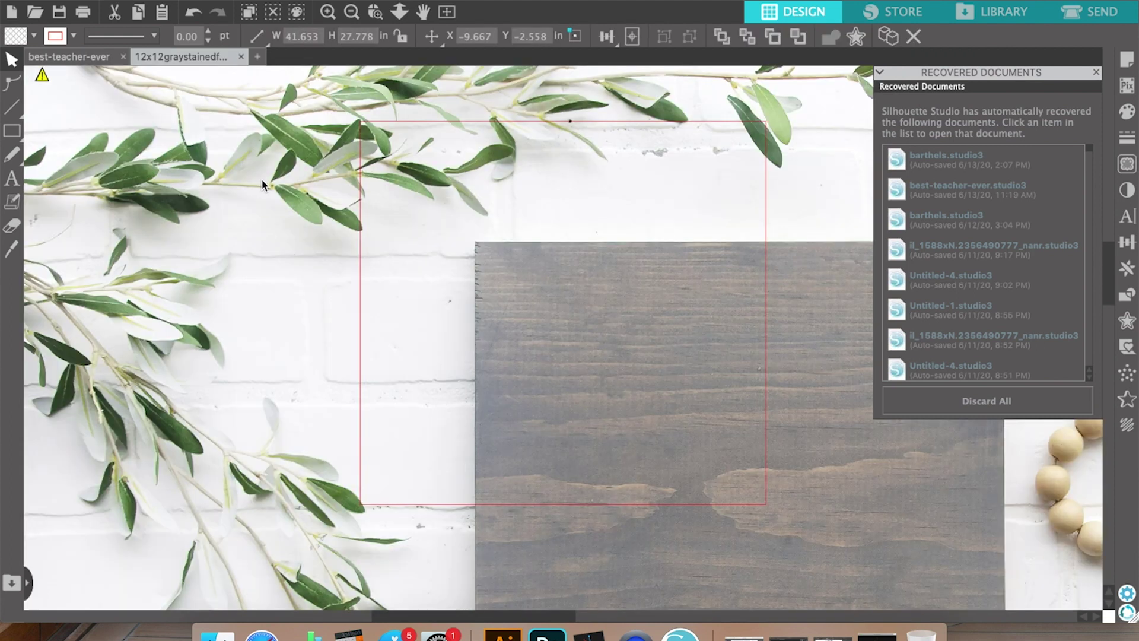
Zoom out, scale the board photo down, and move it so the board sits on the page
key("super+minus")
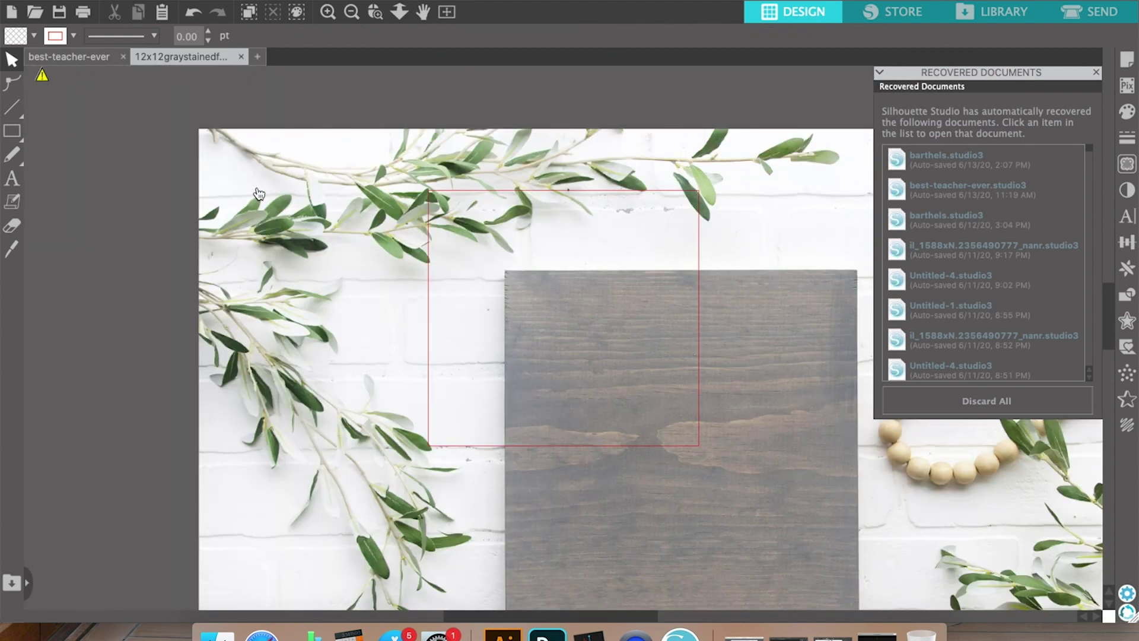
left_click(209, 143)
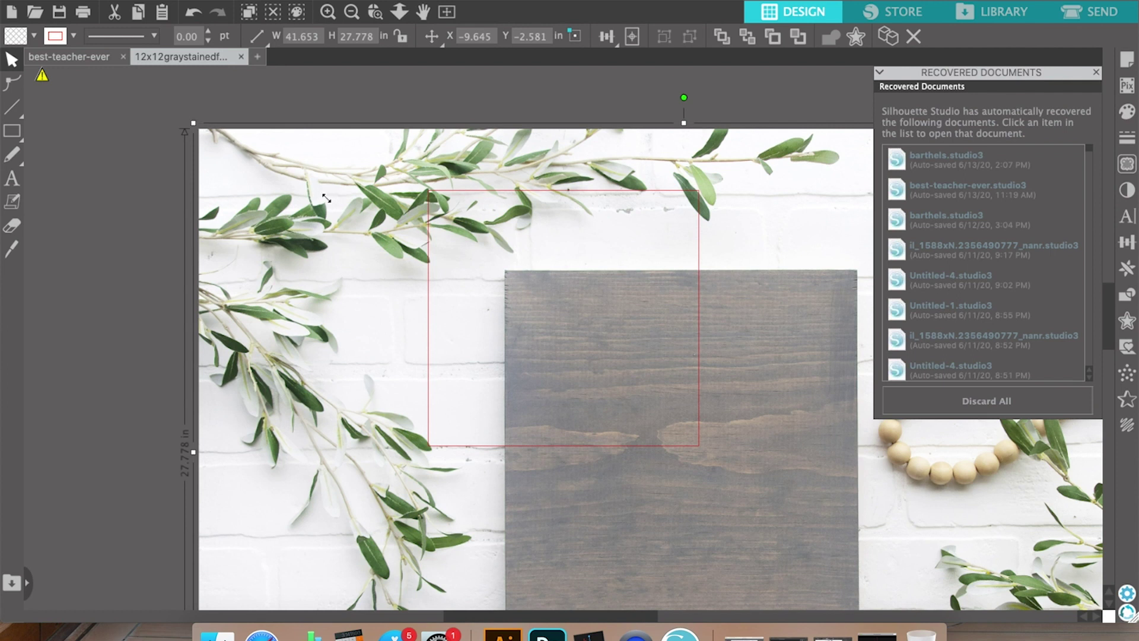
left_click_drag(363, 217, 404, 237)
left_click_drag(804, 426, 549, 252)
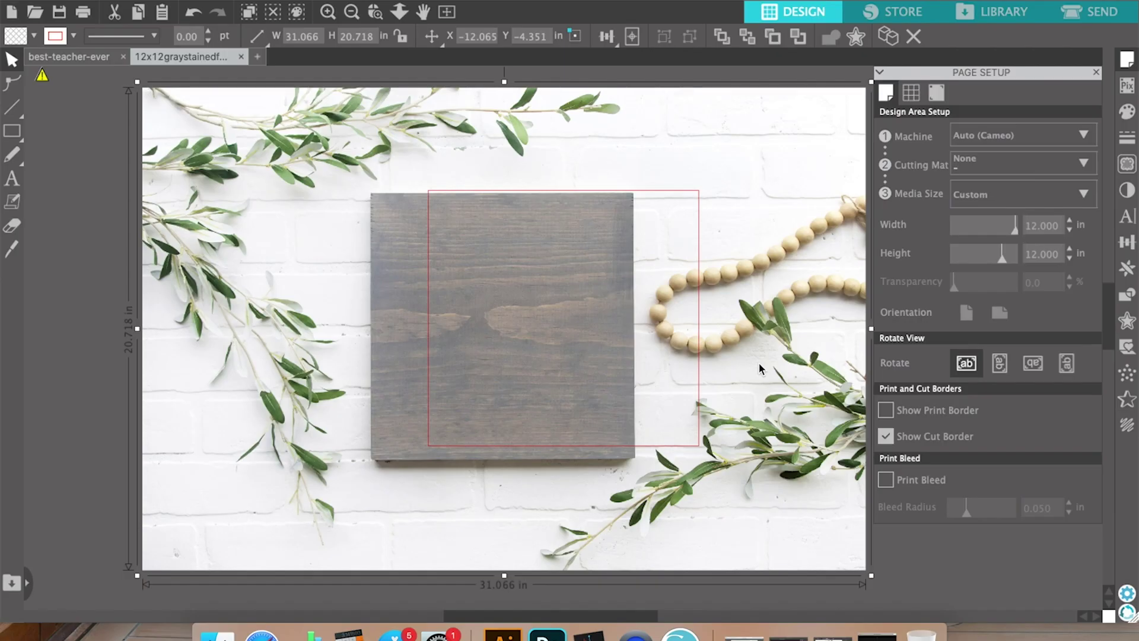
Hide the cut border and select the lettering in the best-teacher-ever document
left_click(884, 437)
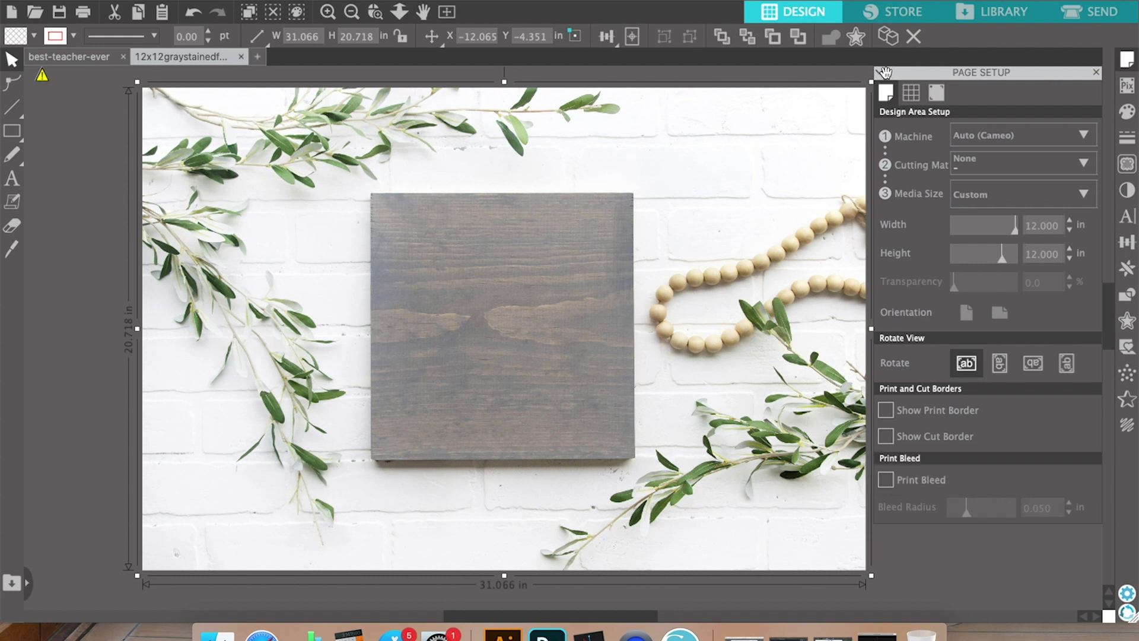
right_click(92, 57)
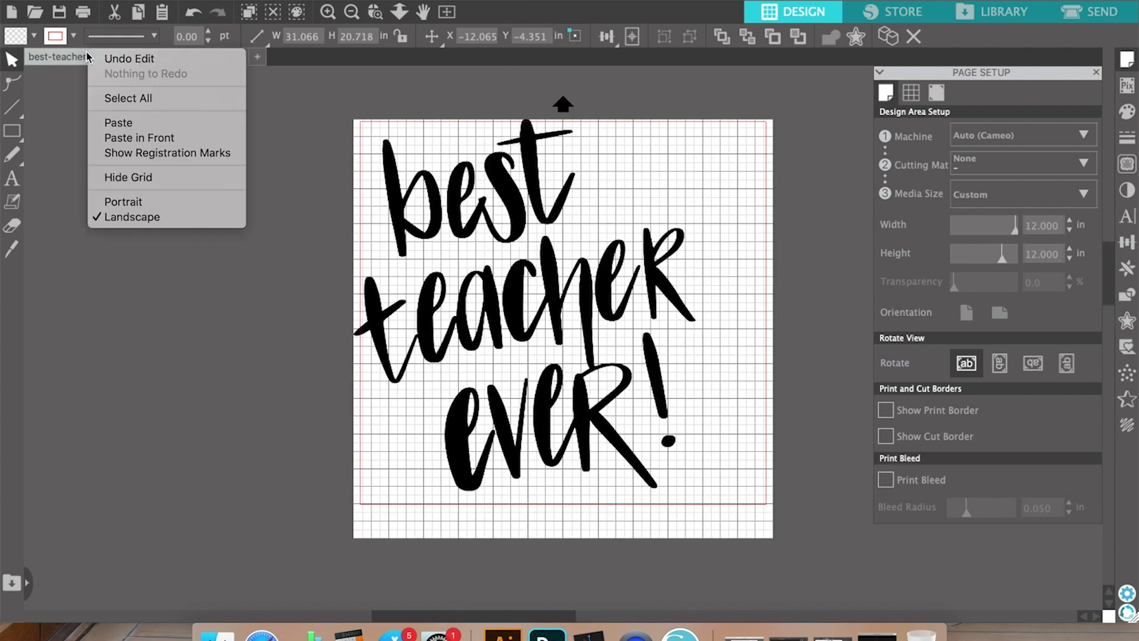
left_click(323, 123)
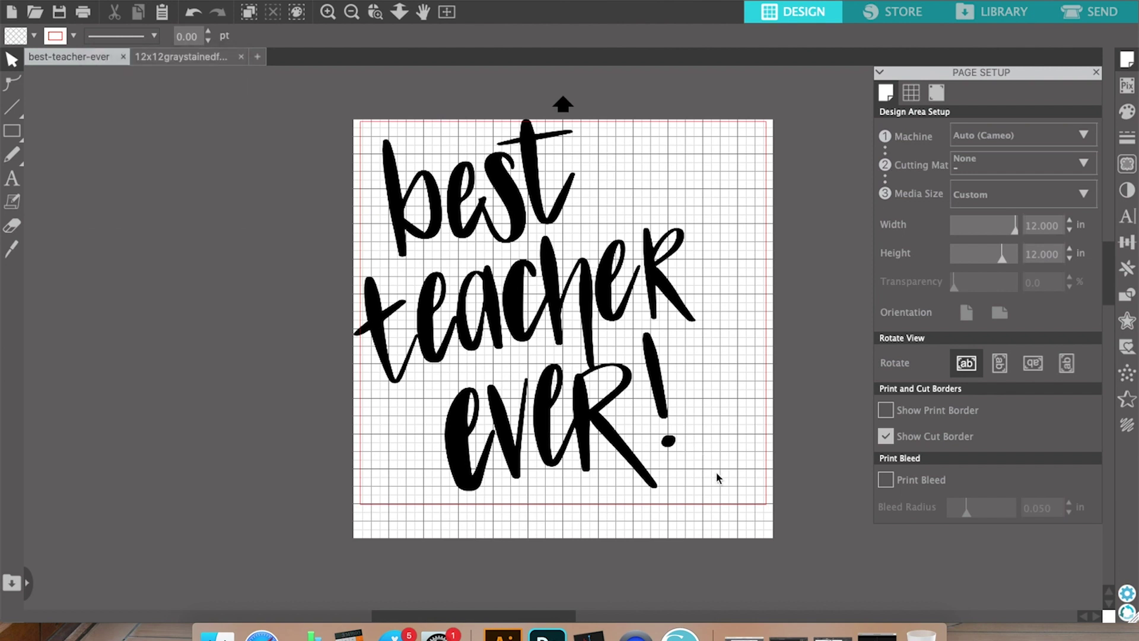
left_click(614, 446)
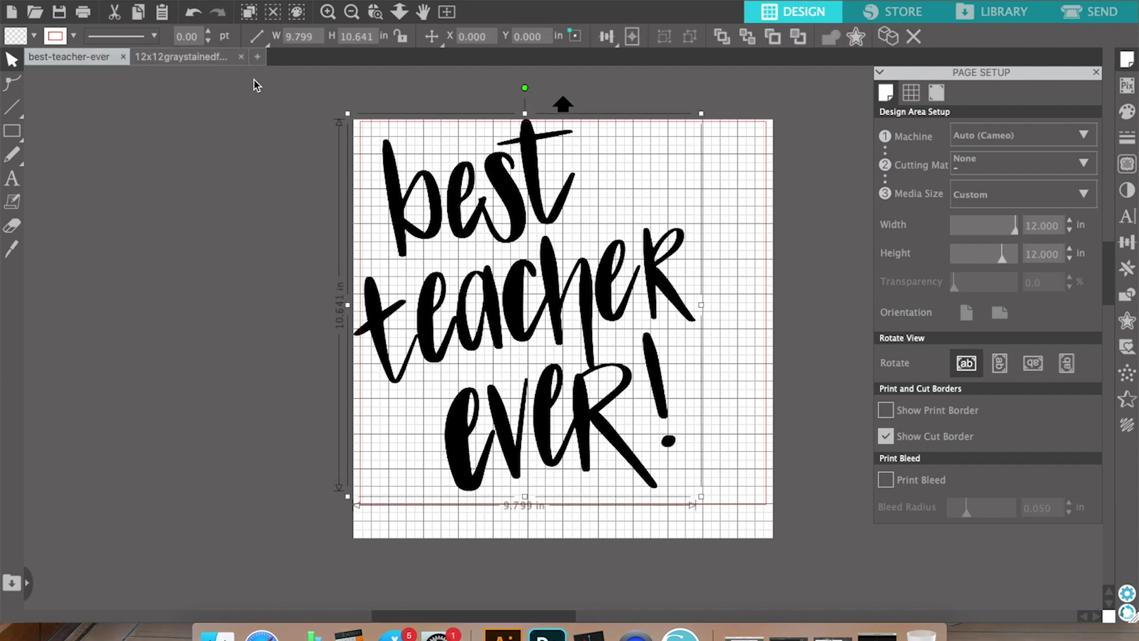
Paste the lettering into the mockup and resize it to fit the wood board
left_click(214, 61)
key("super+v")
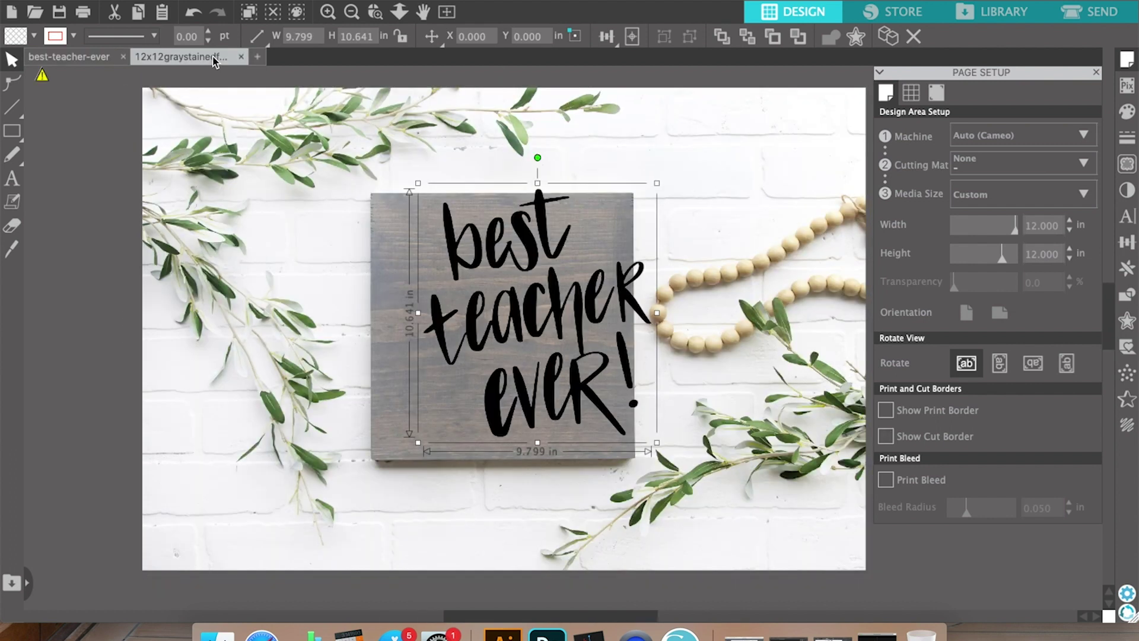
left_click_drag(580, 389, 549, 399)
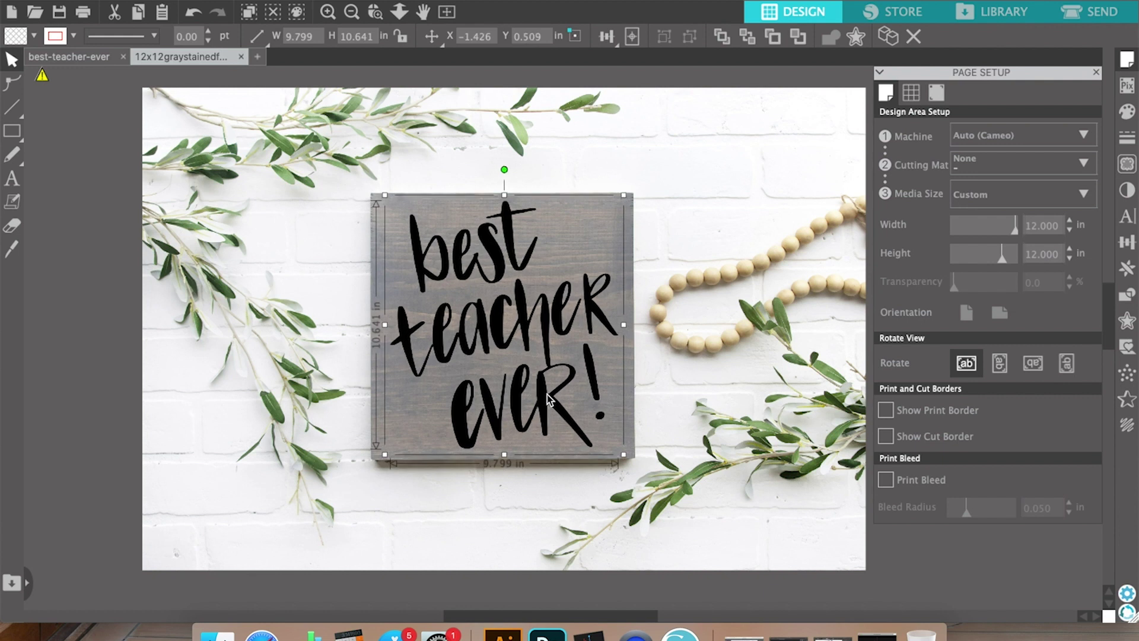
left_click_drag(624, 453, 611, 444)
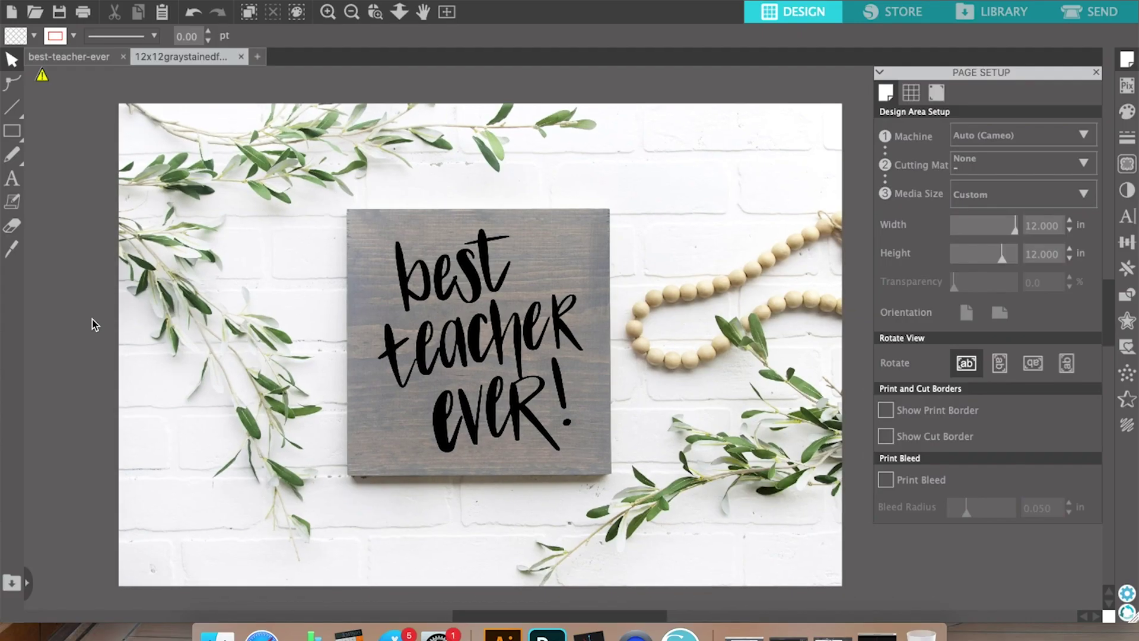
scroll(92, 324, "up", 5)
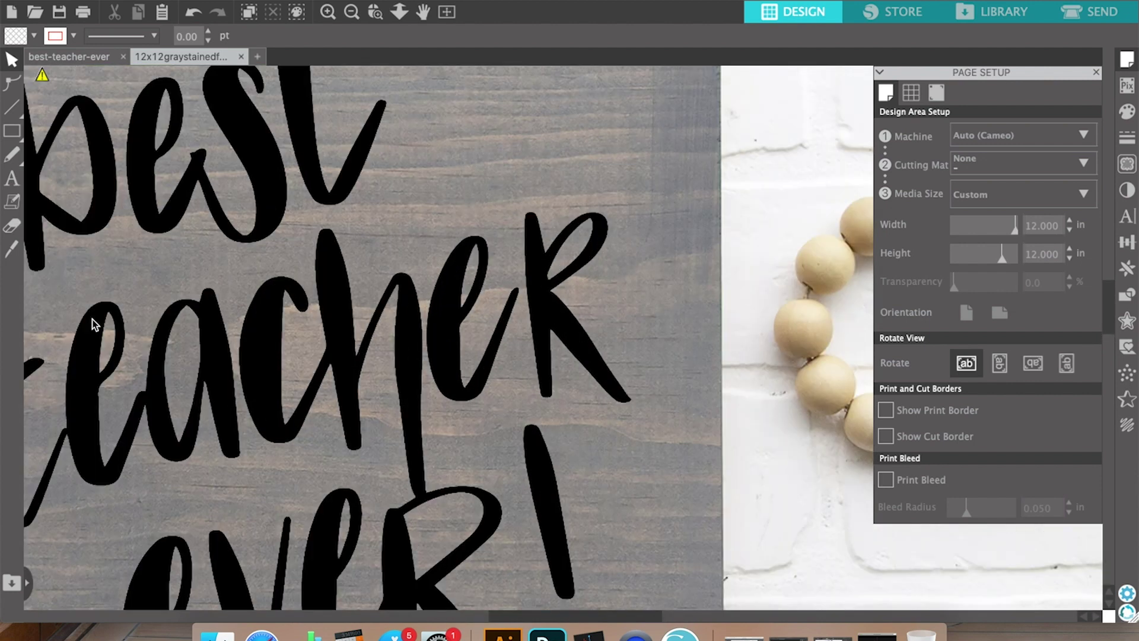
scroll(92, 323, "down", 7)
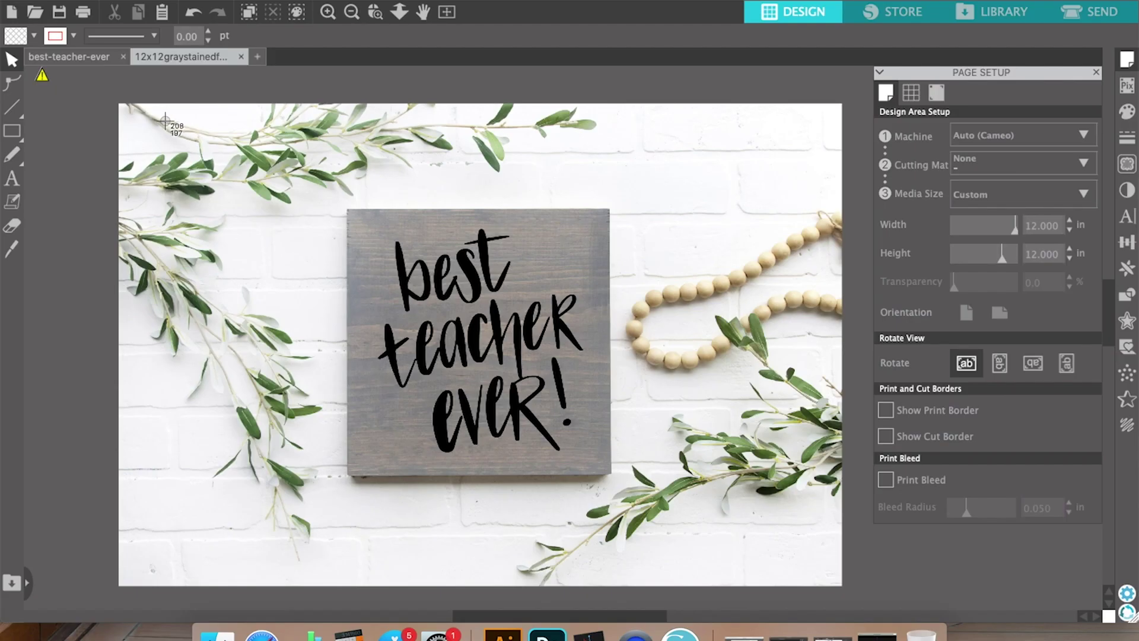
Take a screenshot of the lettered board mockup and close the Markup preview
mouse_move(164, 120)
left_mouse_down()
mouse_move(545, 328)
mouse_move(796, 502)
mouse_move(805, 572)
left_mouse_up()
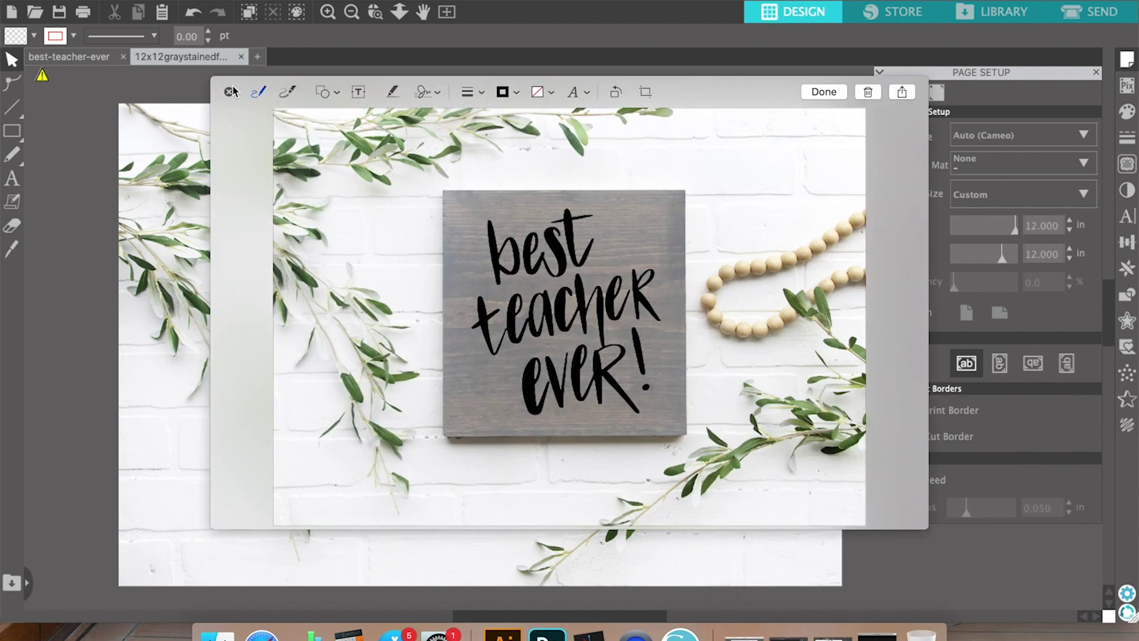
left_click(234, 93)
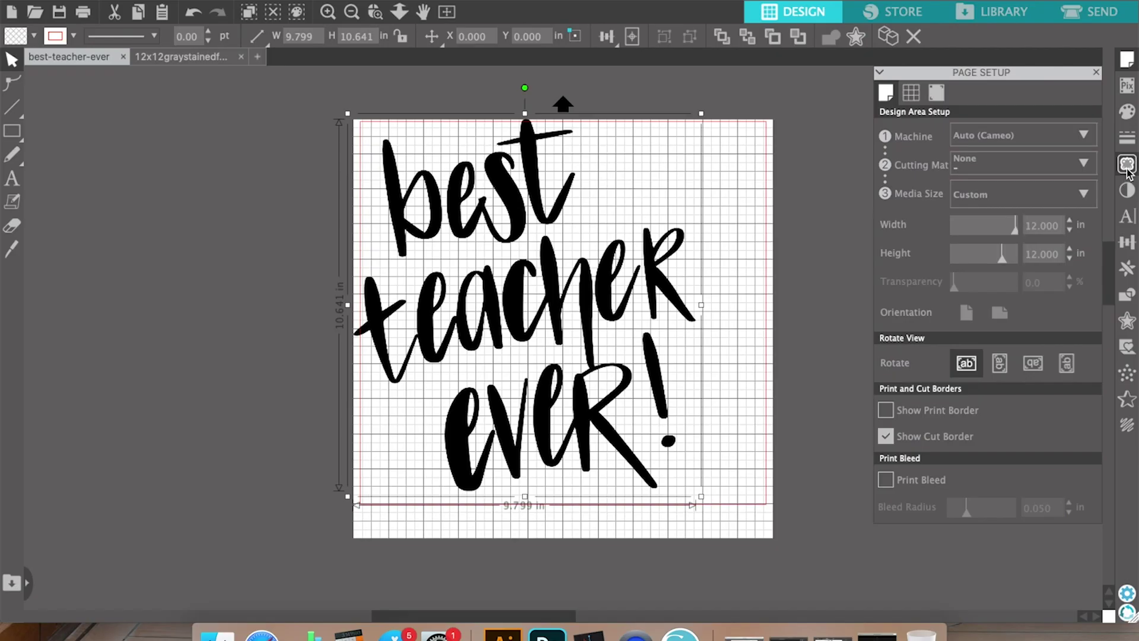
Trace the whole lettering area into cut lines
left_click(1127, 164)
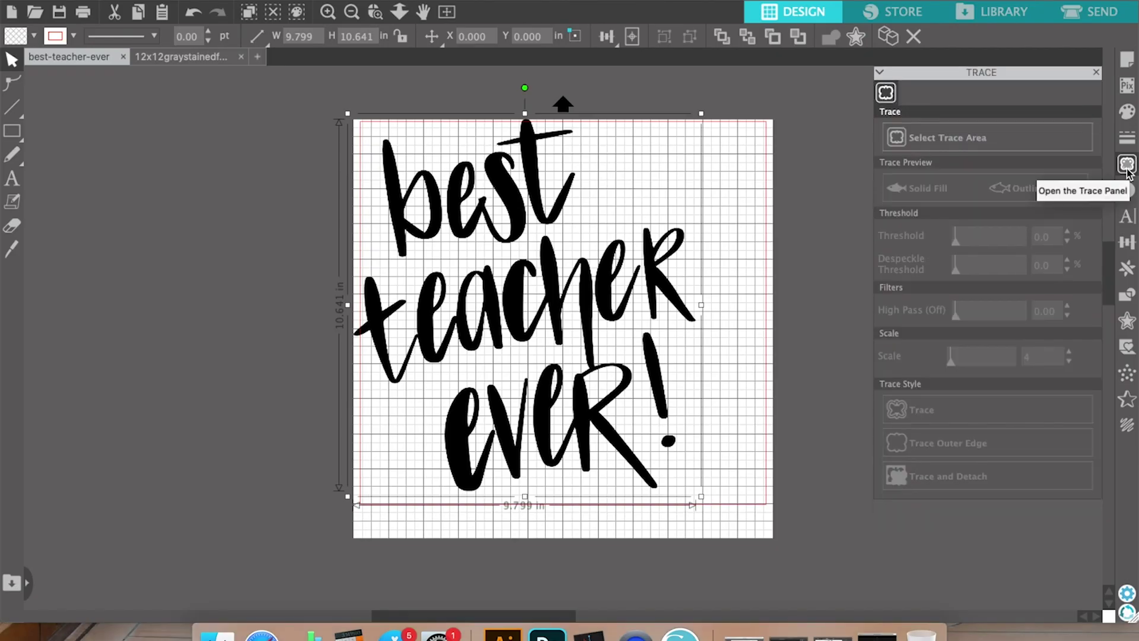
left_click(918, 136)
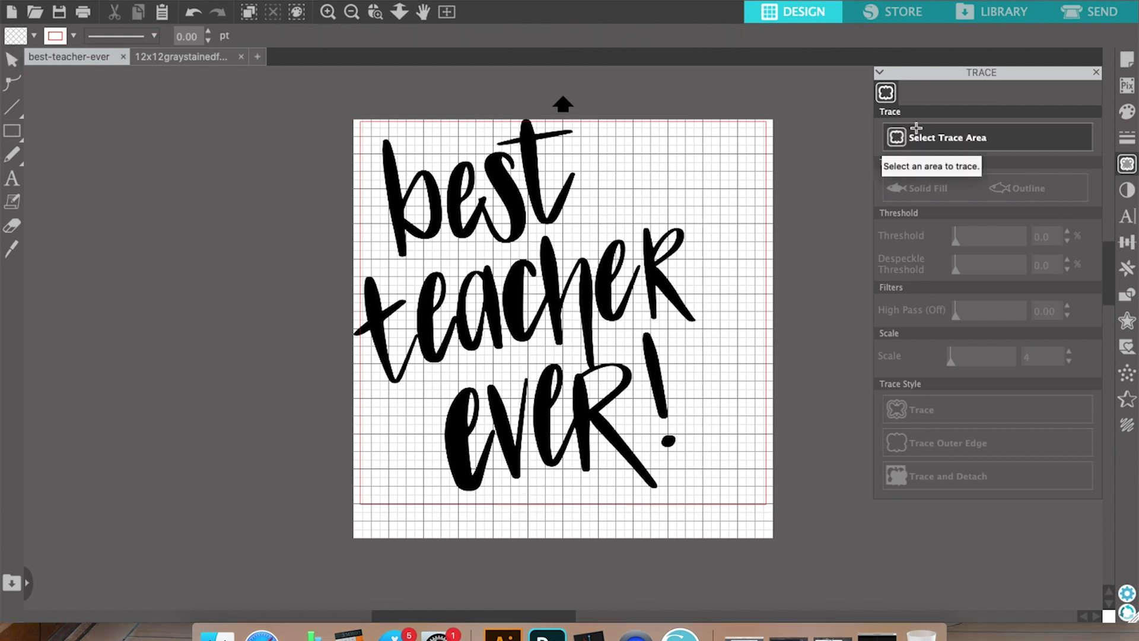
mouse_move(324, 94)
left_mouse_down()
mouse_move(399, 197)
mouse_move(732, 518)
left_mouse_up()
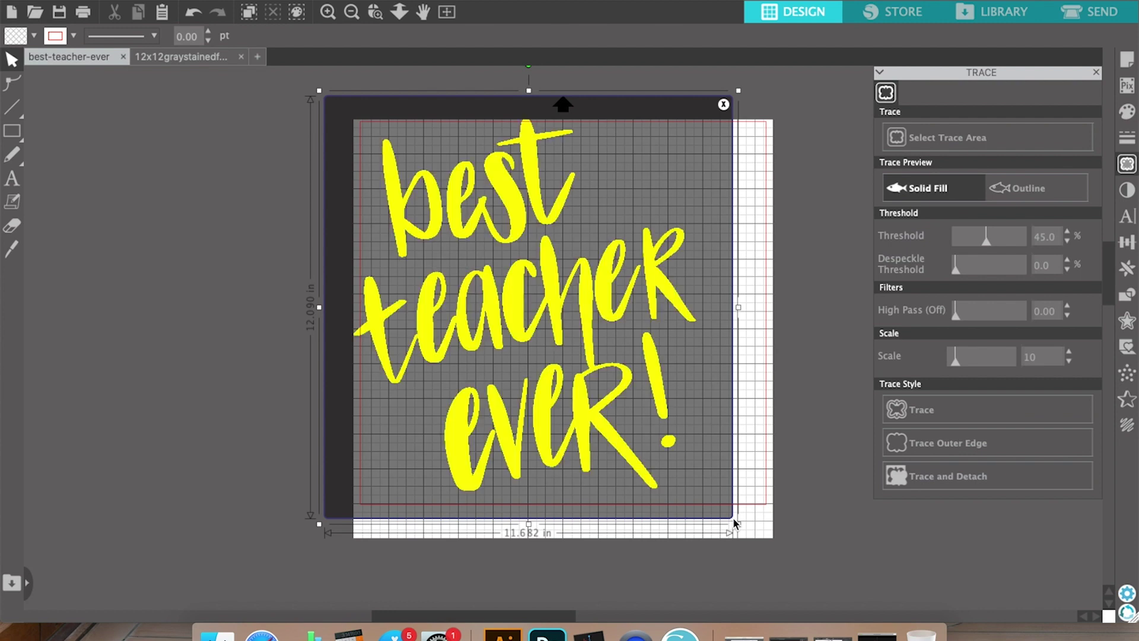
left_click(931, 416)
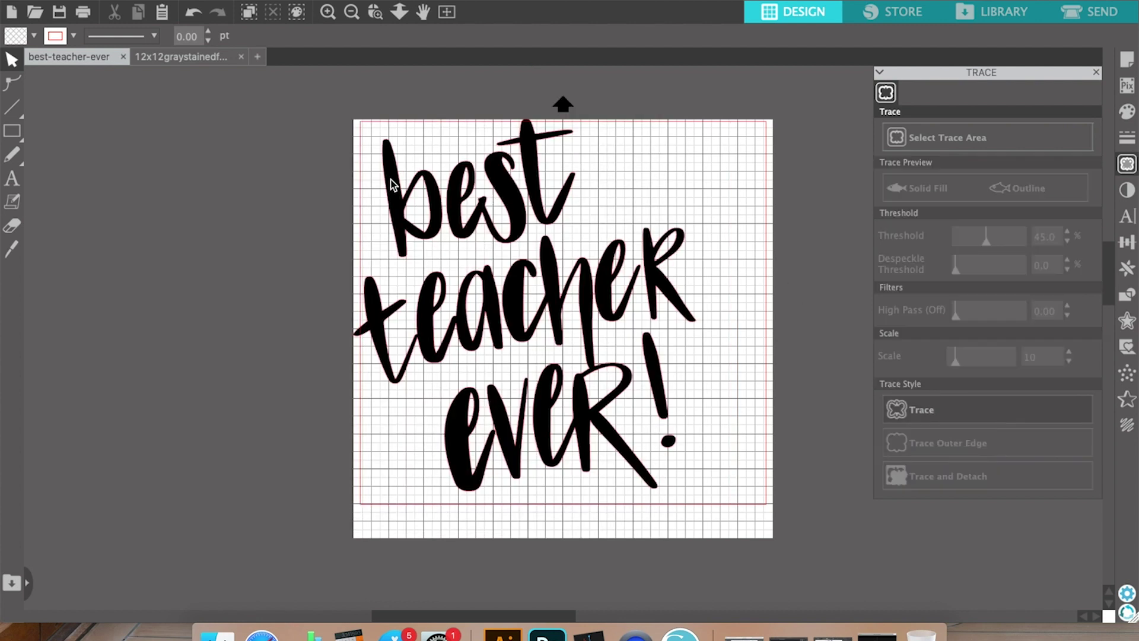
Select the traced lettering and give it a pink fill
left_click_drag(328, 112, 747, 524)
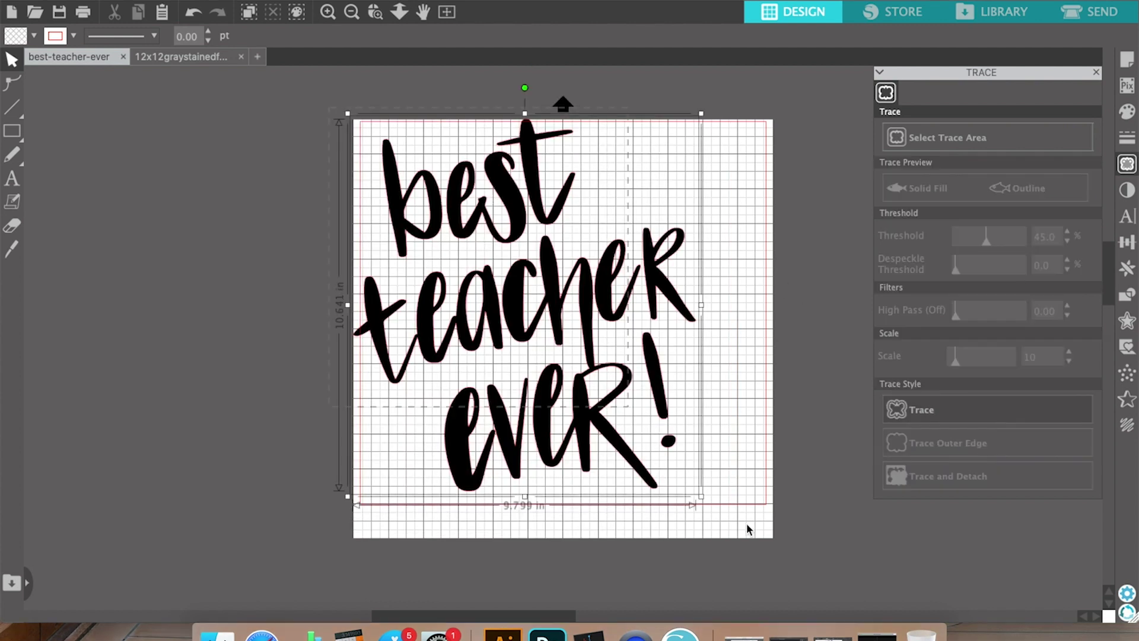
left_click(1127, 112)
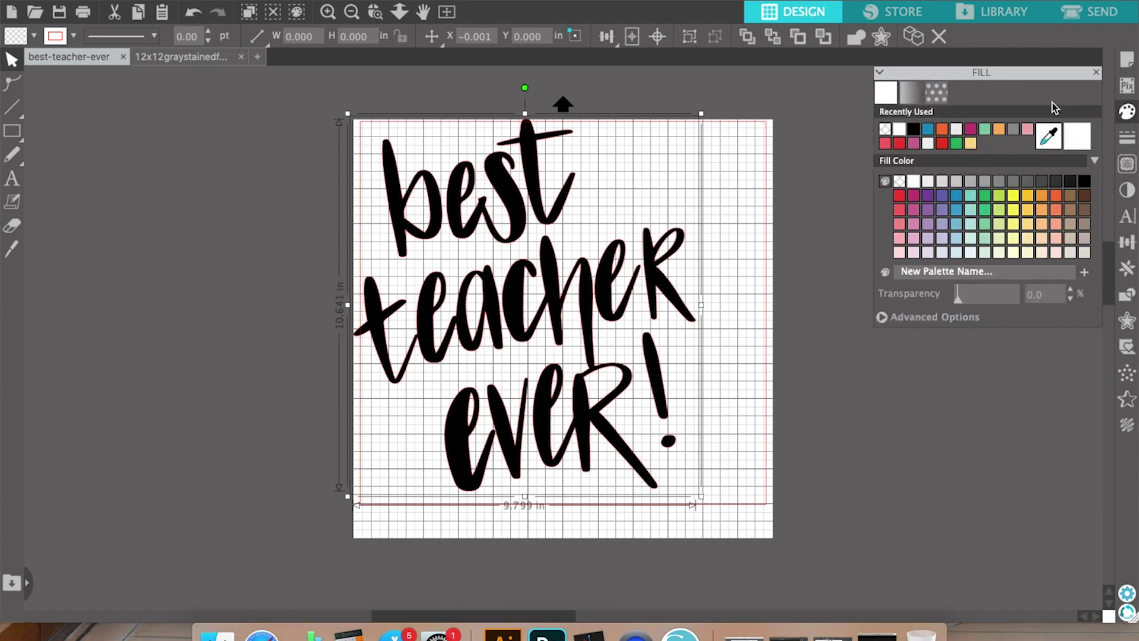
left_click(1027, 132)
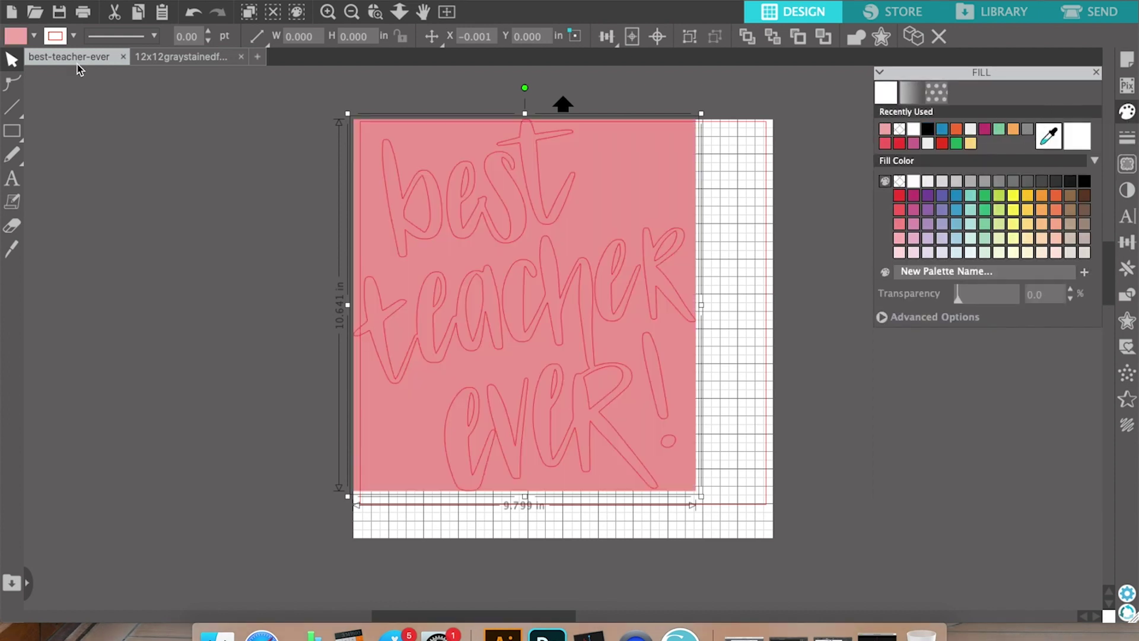
Delete the pink background rectangle, select the pink lettering, and switch to the board photo
left_click(136, 75)
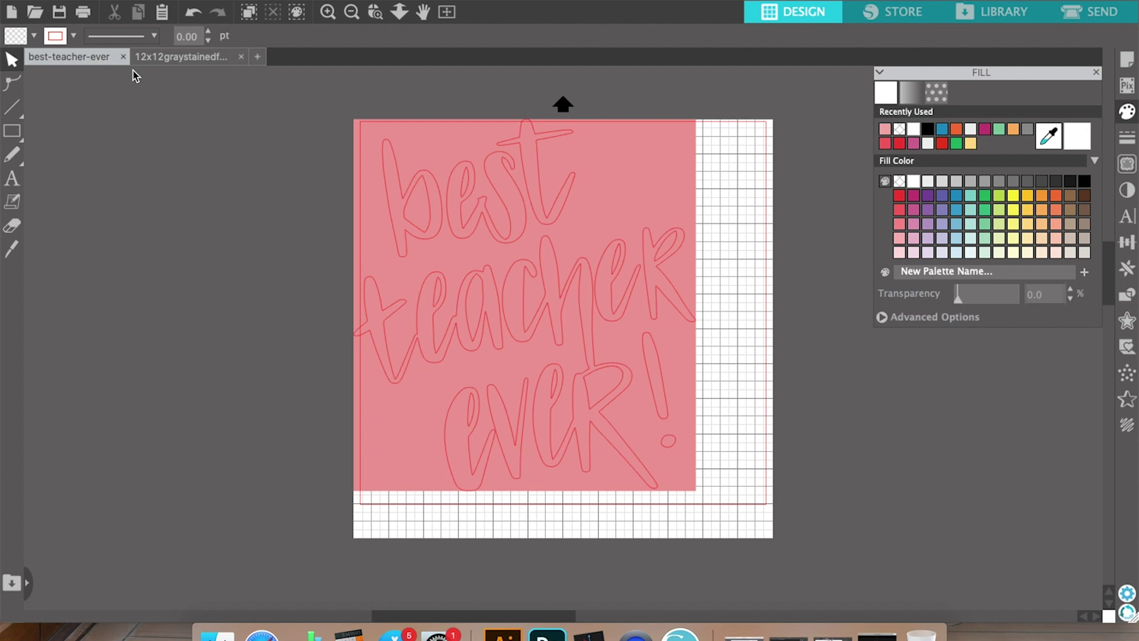
left_click(385, 133)
key("Delete")
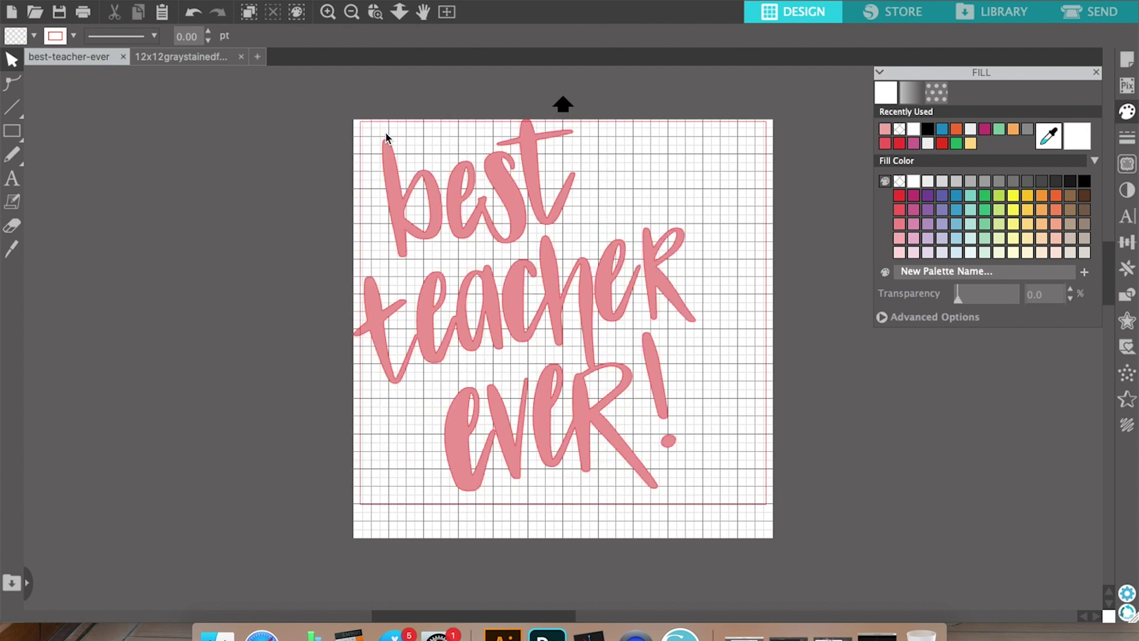
left_click_drag(320, 109, 718, 497)
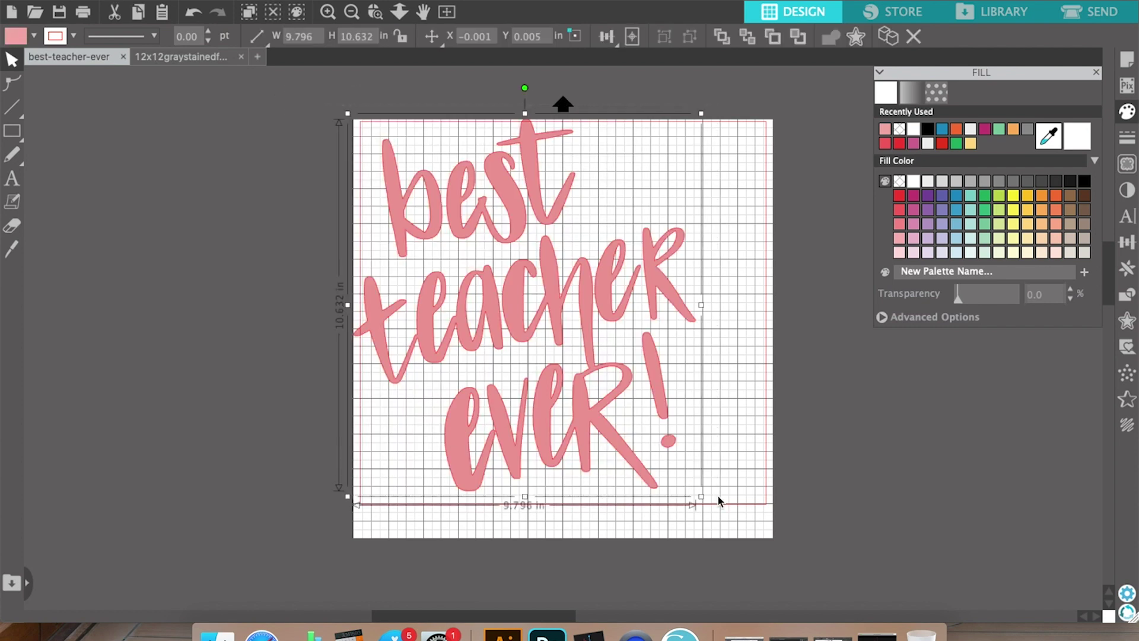
left_click(178, 56)
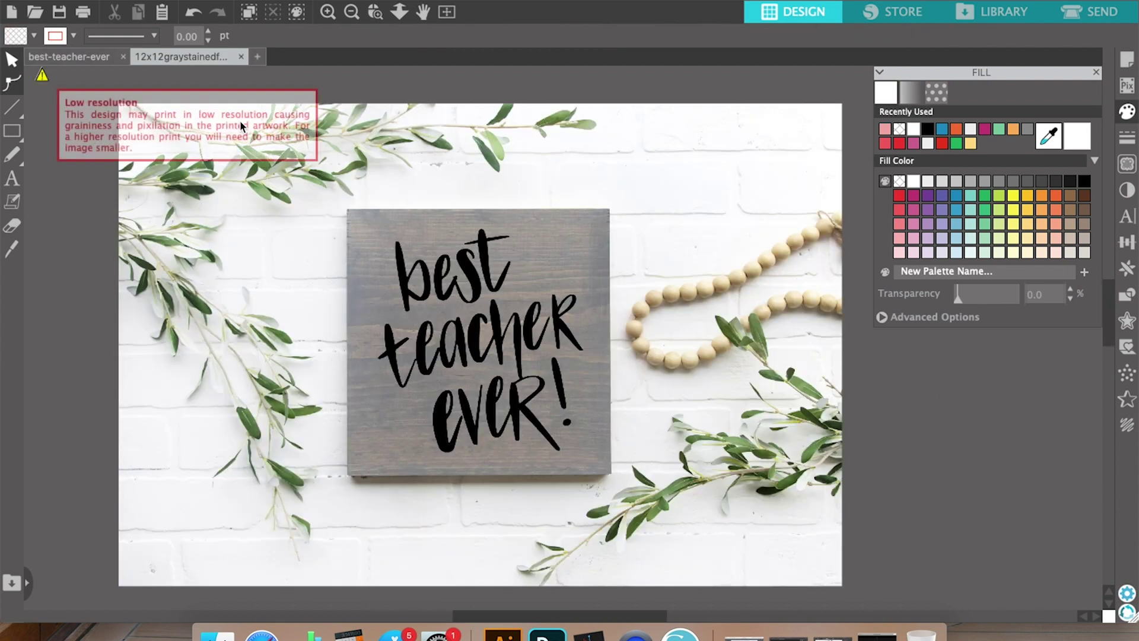
Replace the black lettering with pink lettering at 9.090 × 9.865 in and 44% transparency
left_click(429, 280)
key("Delete")
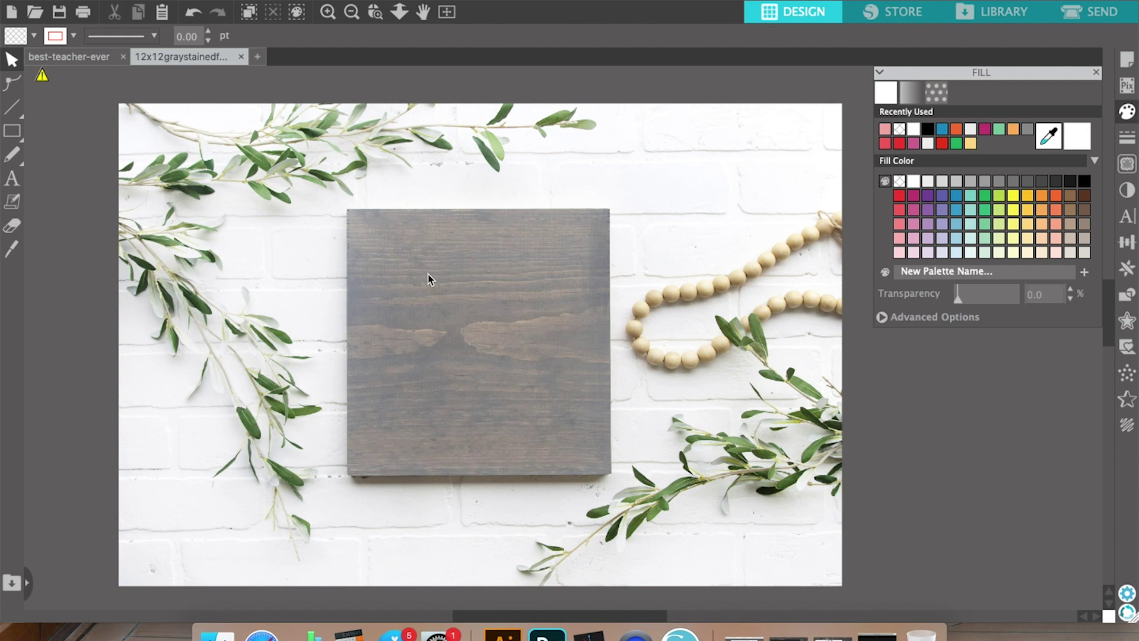
key("ctrl+v")
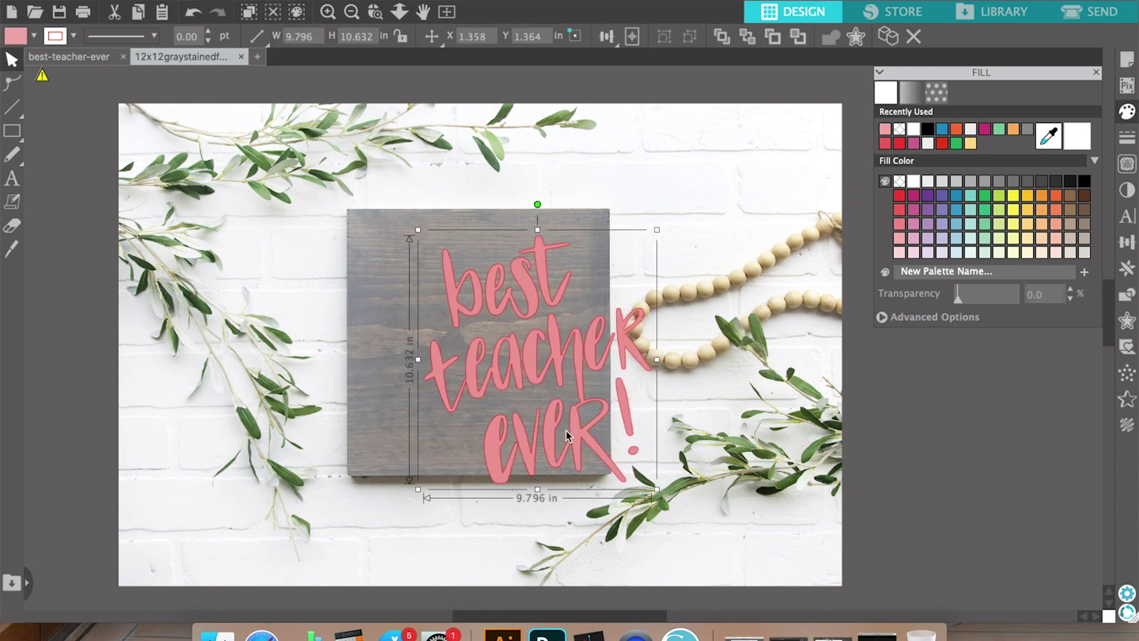
left_click_drag(566, 436, 510, 415)
left_click_drag(601, 468, 574, 448)
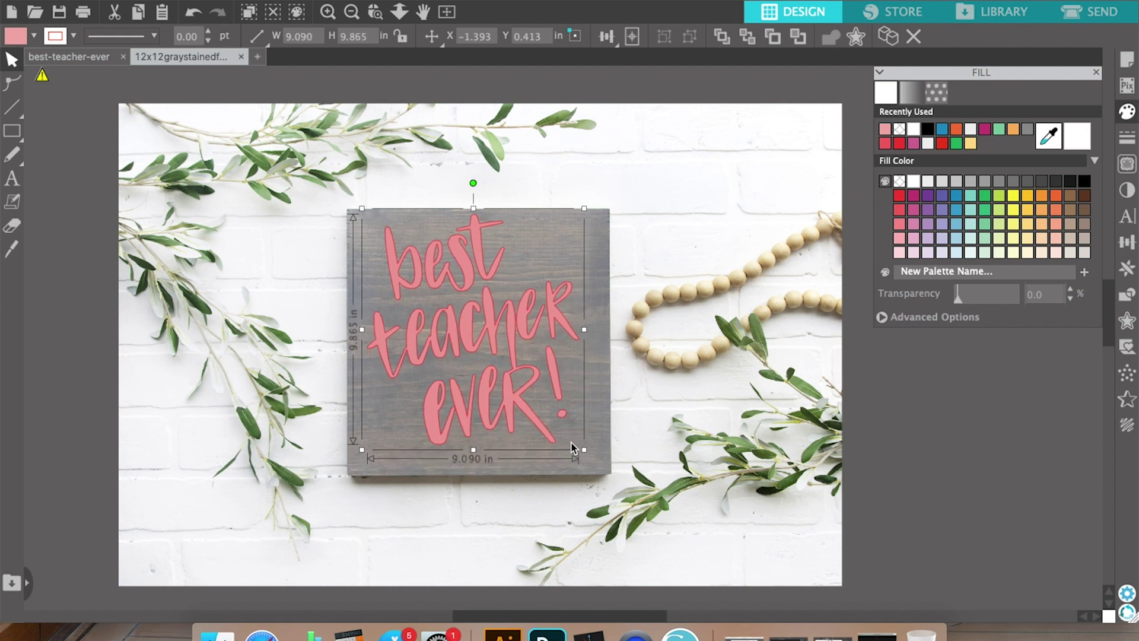
left_click_drag(513, 334, 515, 343)
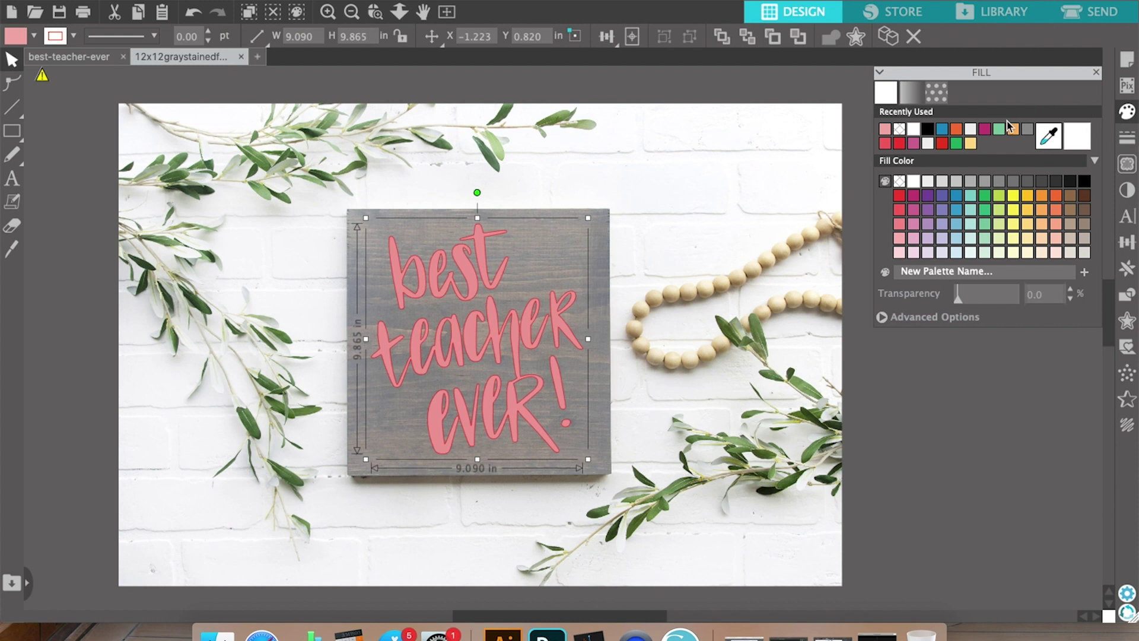
left_click_drag(960, 301, 983, 302)
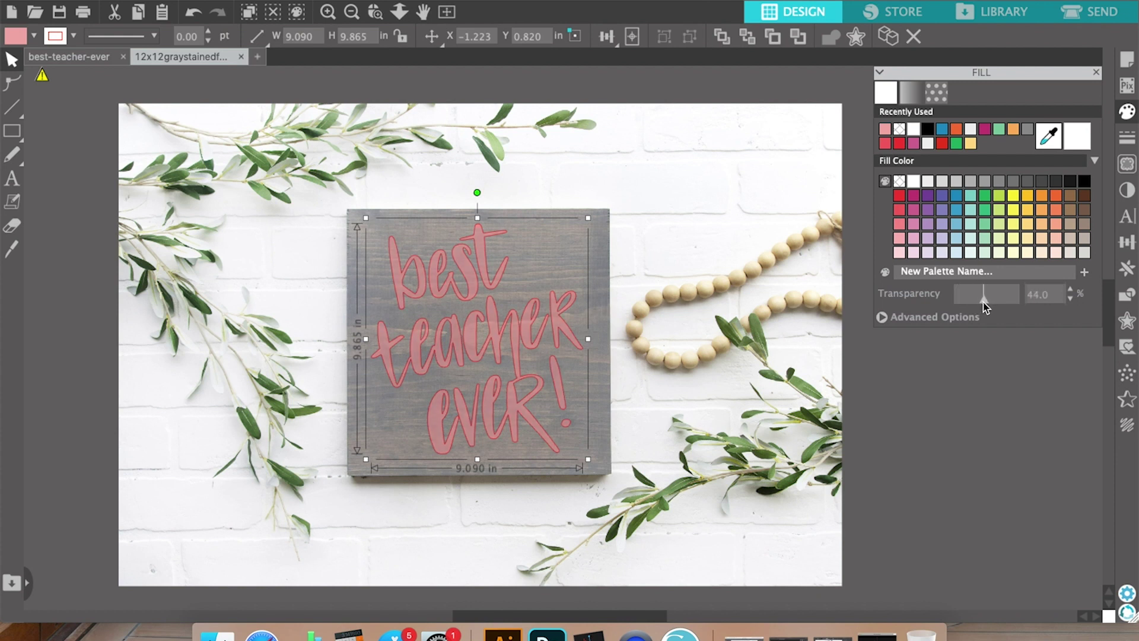
Set the pink lettering's outline to none and its fill transparency to 17%
left_click(977, 432)
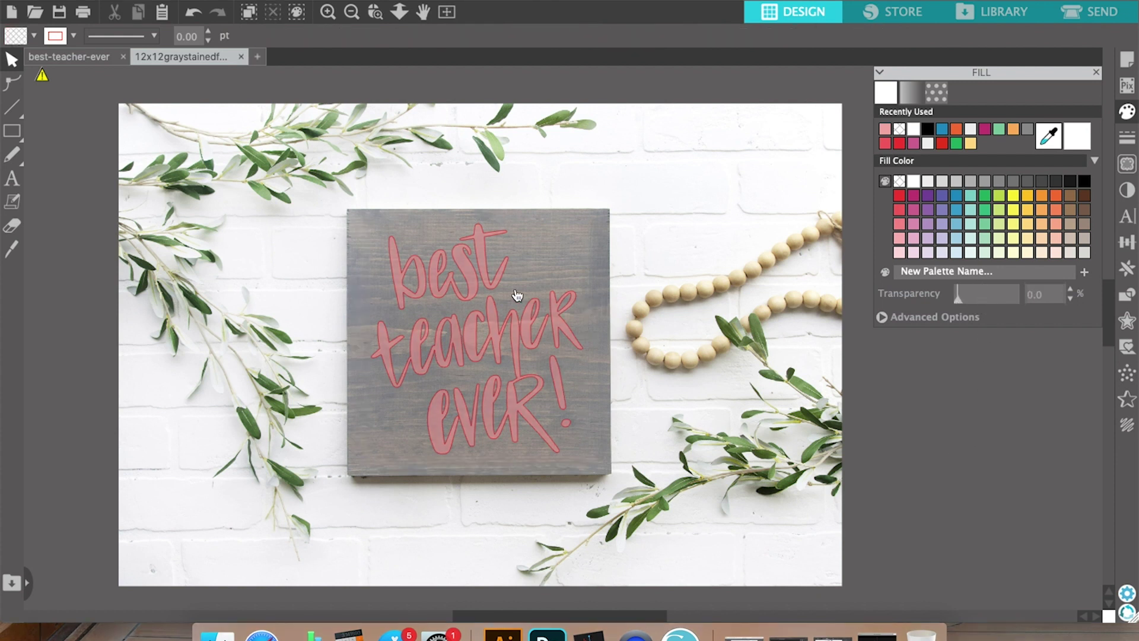
left_click(495, 321)
left_click(1127, 60)
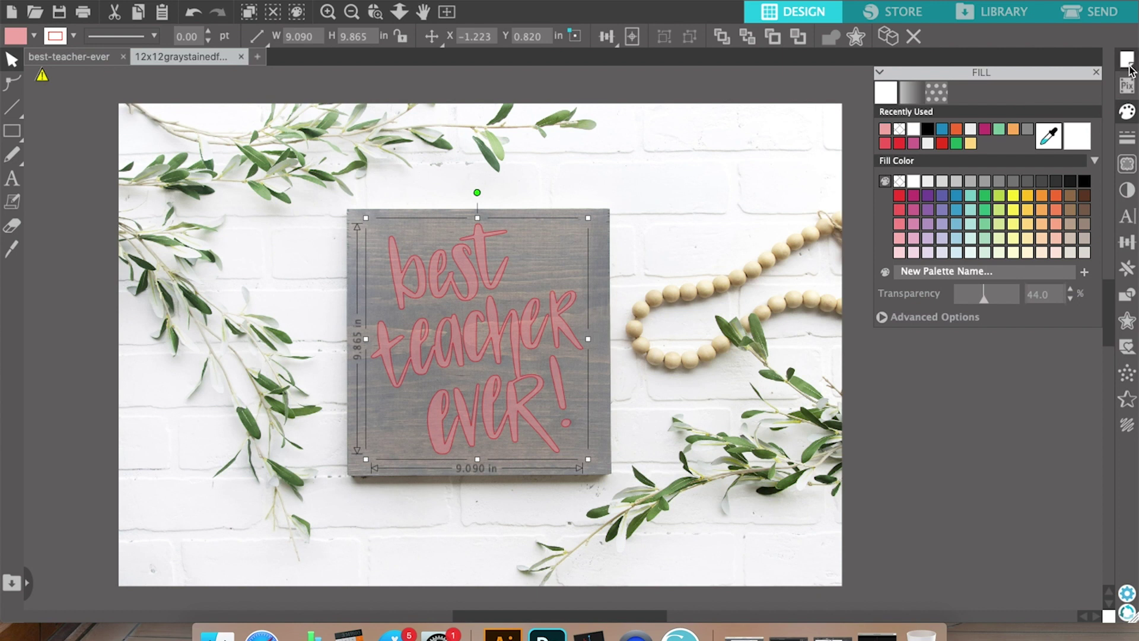
left_click(73, 37)
left_click(69, 72)
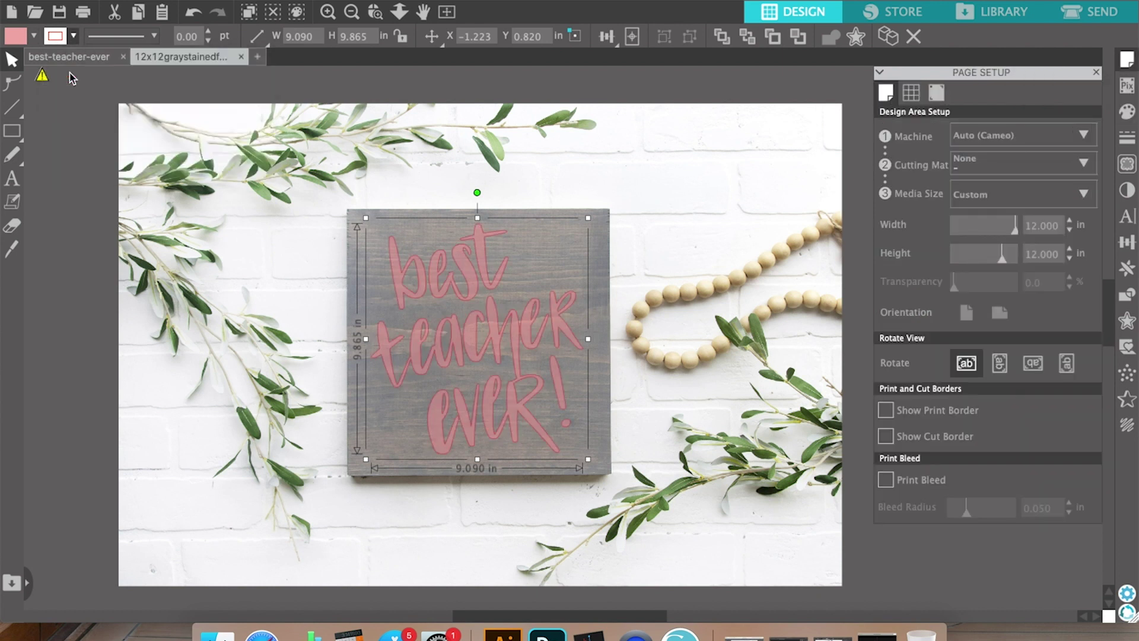
left_click(73, 37)
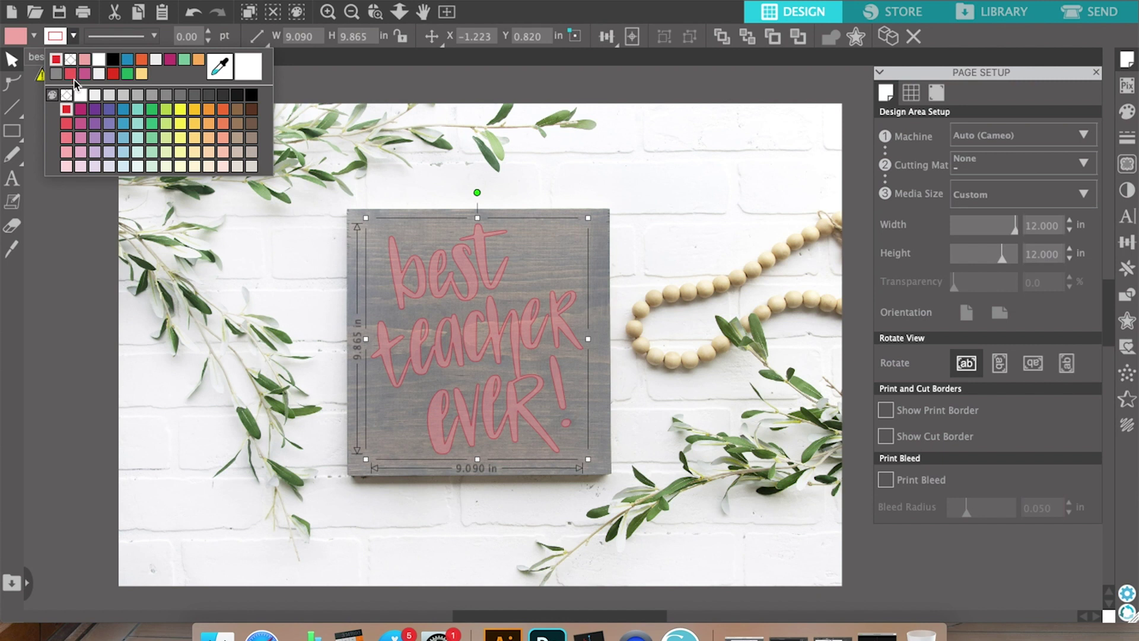
left_click(67, 96)
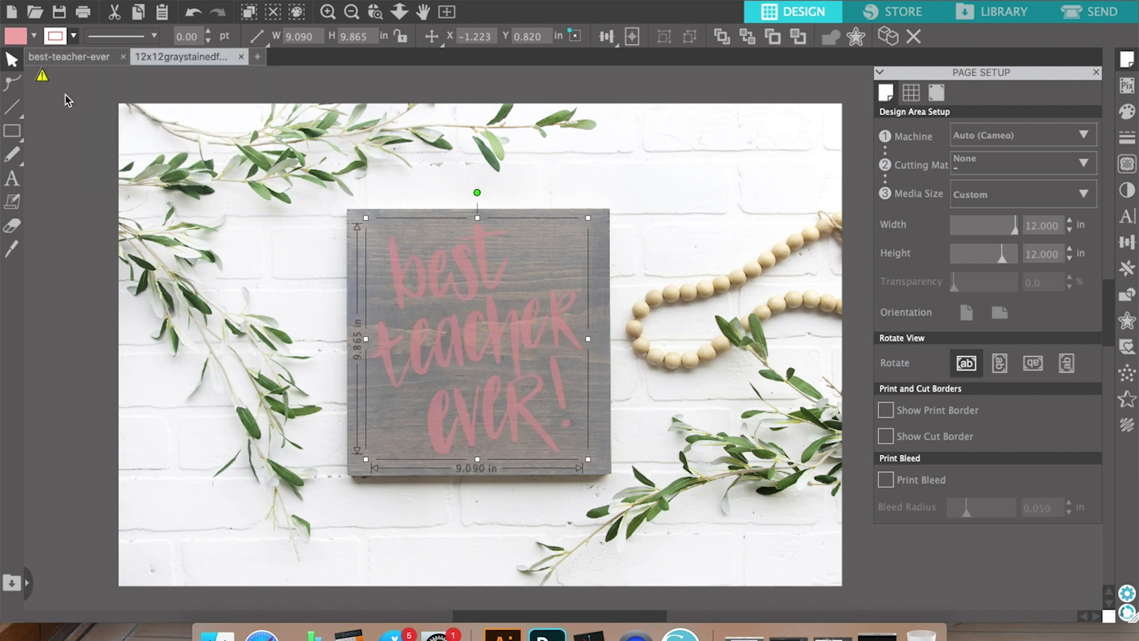
left_click(1129, 112)
left_click_drag(985, 300, 960, 297)
Reset transparency to 0 and add the basic leafy wreath from the Library
key("Escape")
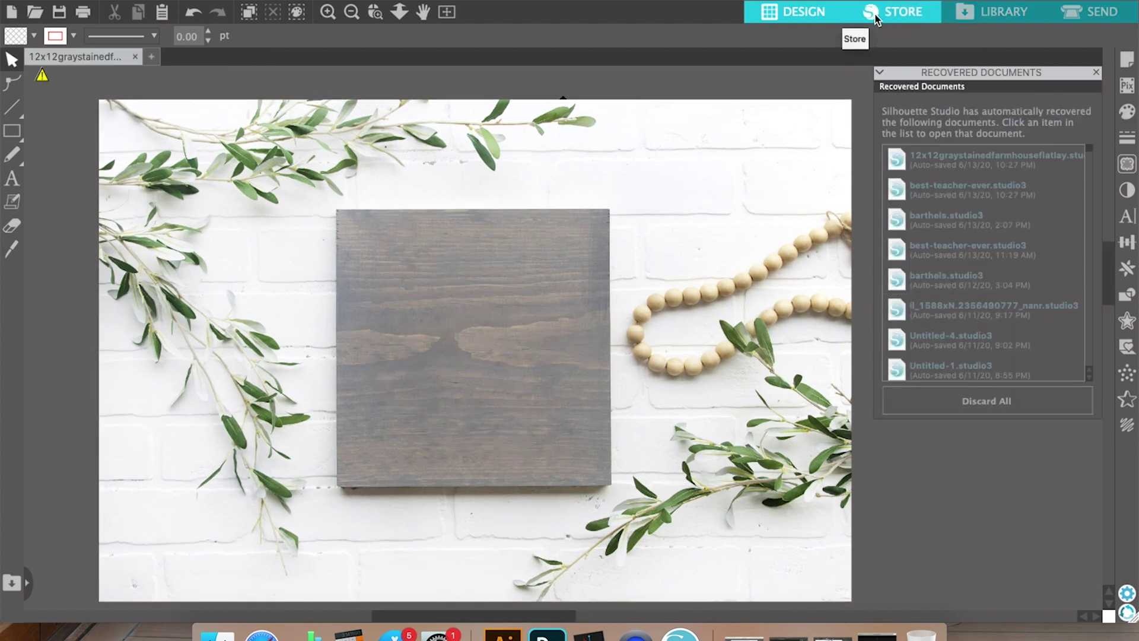
left_click(1011, 22)
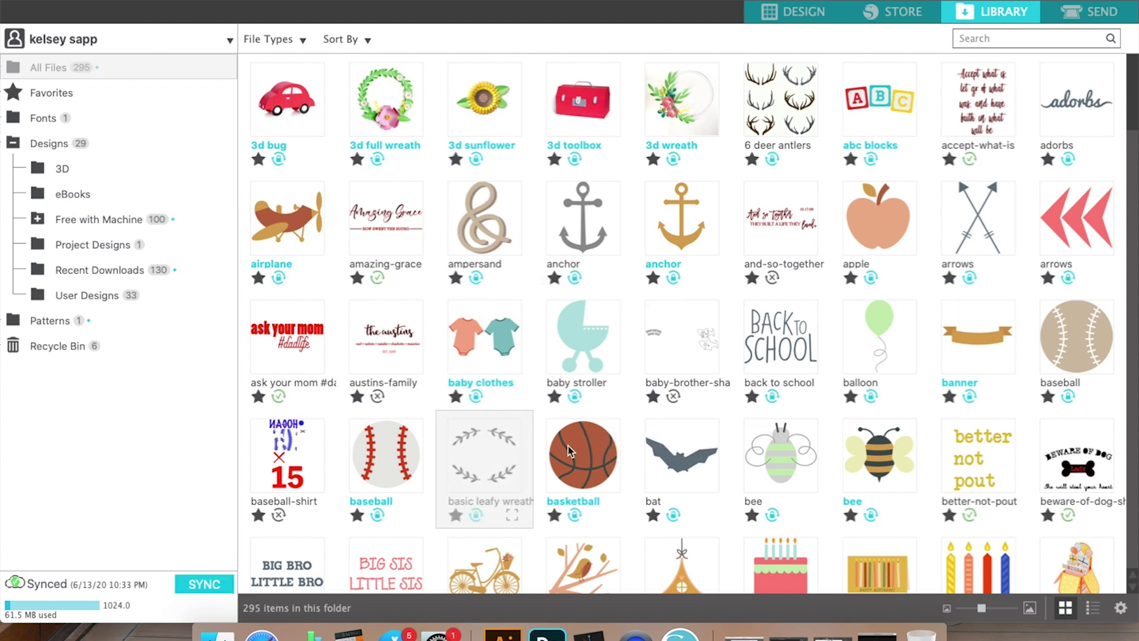
double_click(503, 460)
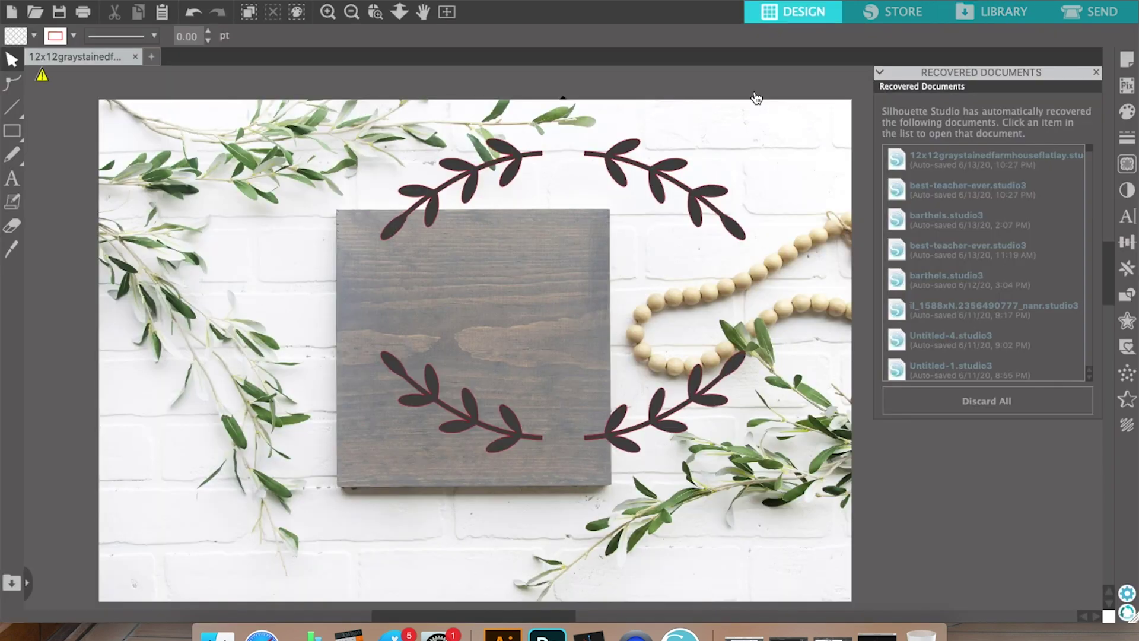
Remove the wreath's outline and shrink it to about 6.75 × 5.8 inches
left_click(658, 187)
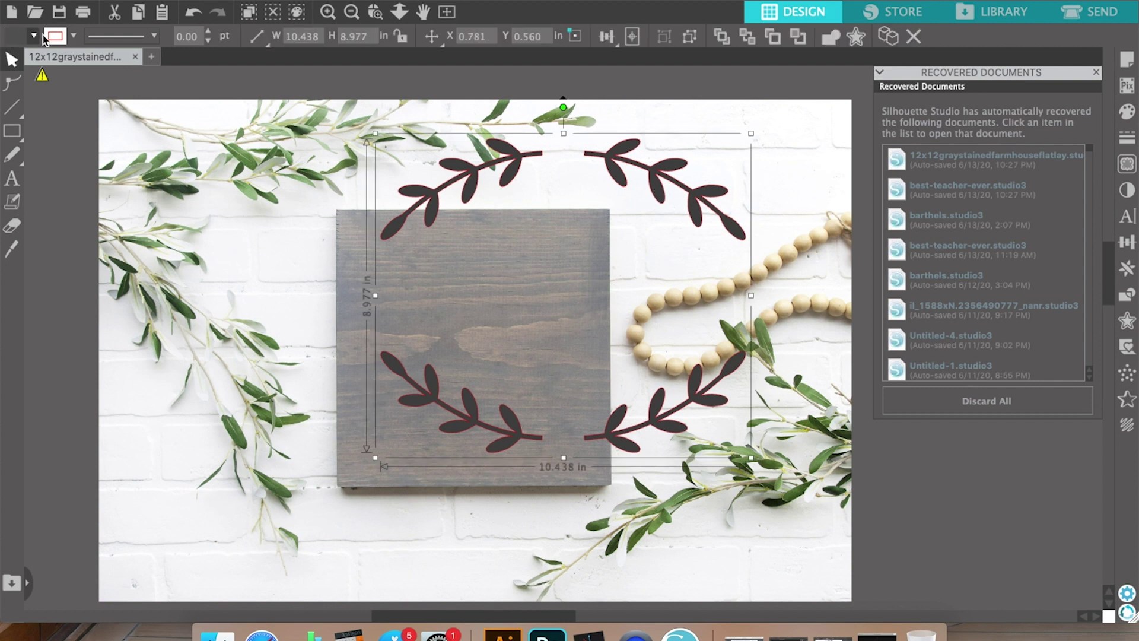
left_click(73, 37)
left_click(56, 61)
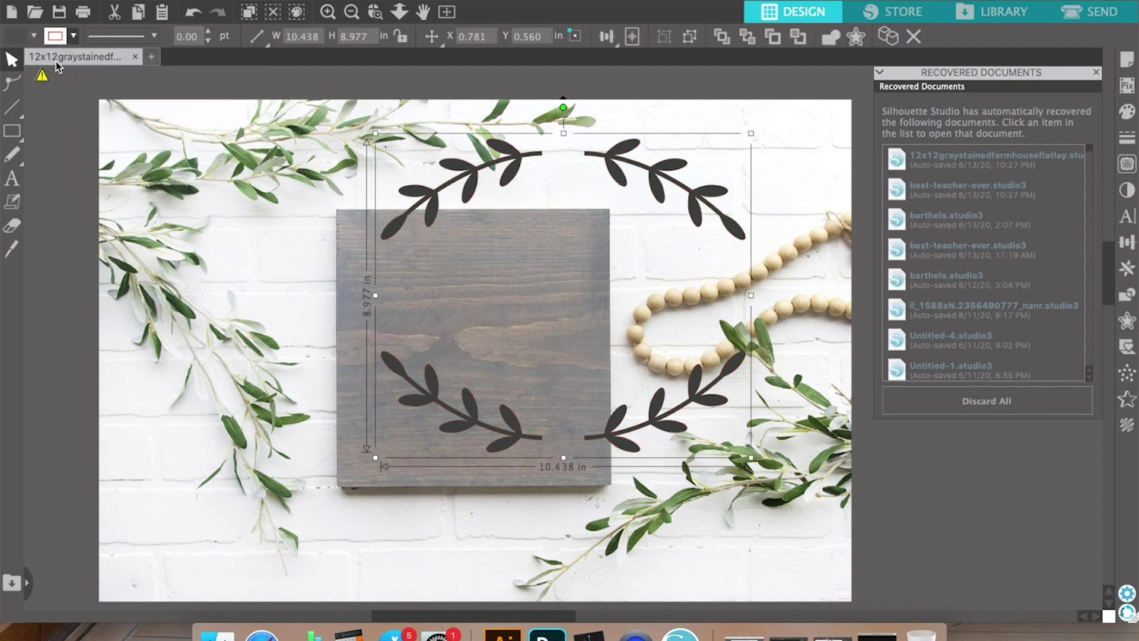
left_click_drag(753, 463, 604, 370)
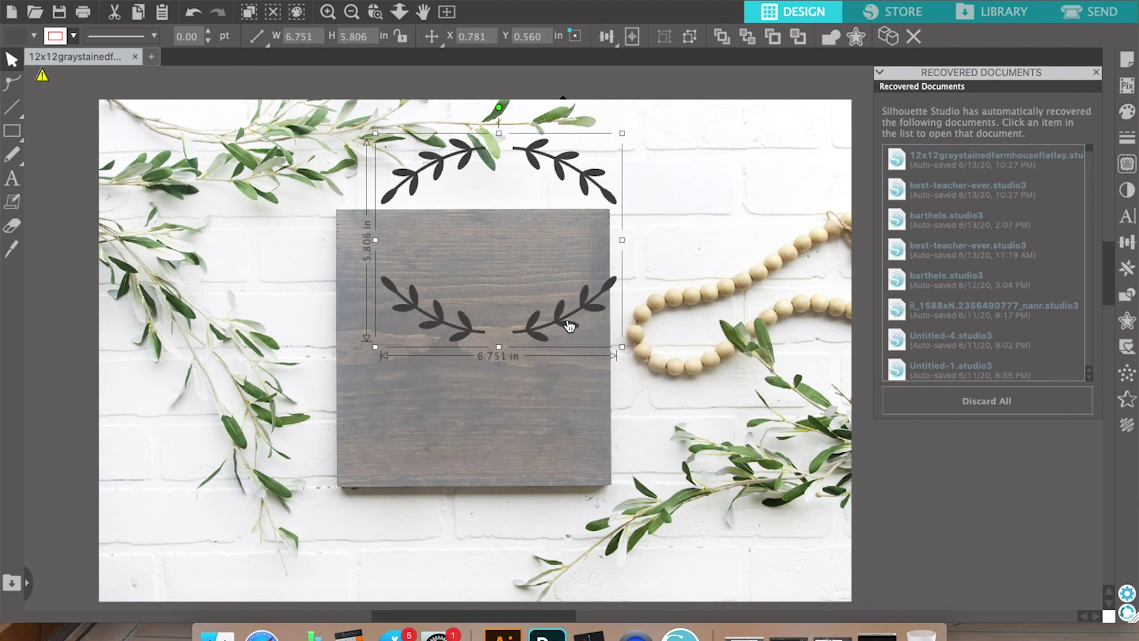
mouse_move(569, 326)
left_mouse_down()
mouse_move(546, 419)
mouse_move(608, 293)
mouse_move(585, 294)
mouse_move(563, 334)
left_mouse_up()
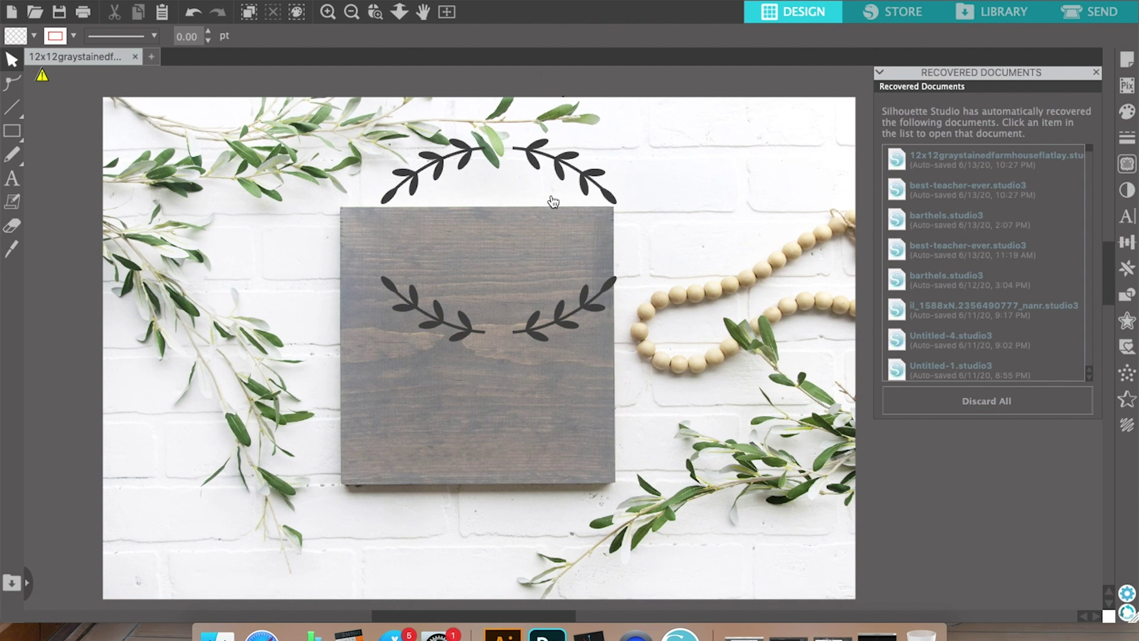
Move the wreath down onto the board and rotate it slightly to straighten it
left_click(533, 155)
left_click_drag(534, 156, 516, 262)
left_click_drag(481, 218, 479, 218)
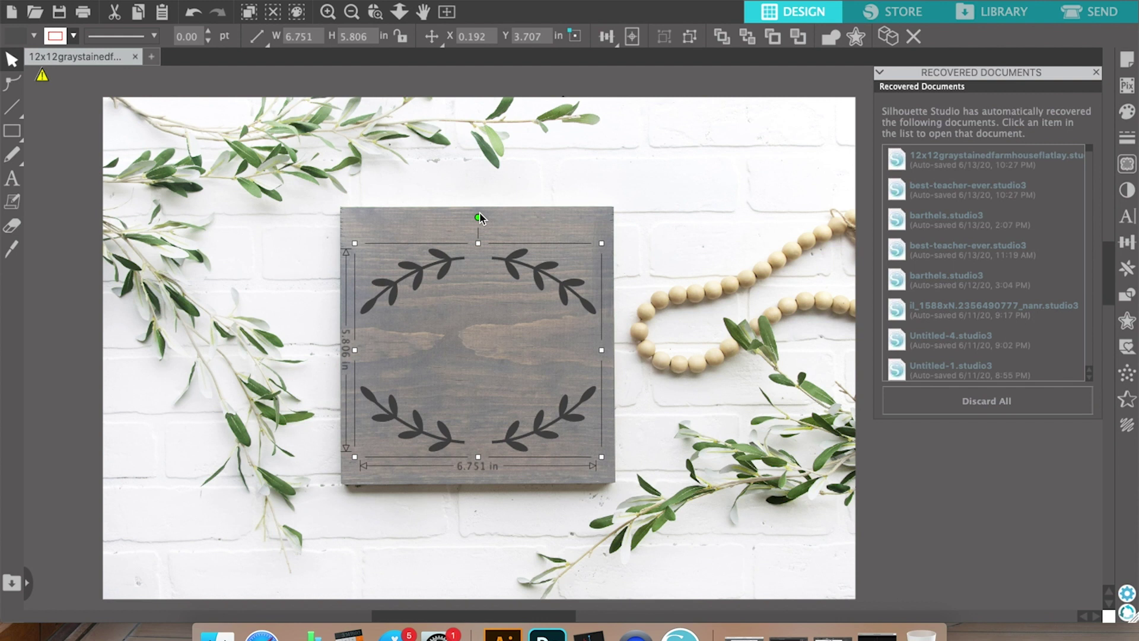
Add a text box in the middle of the board reading 'MOM'
left_click(752, 71)
left_click(12, 178)
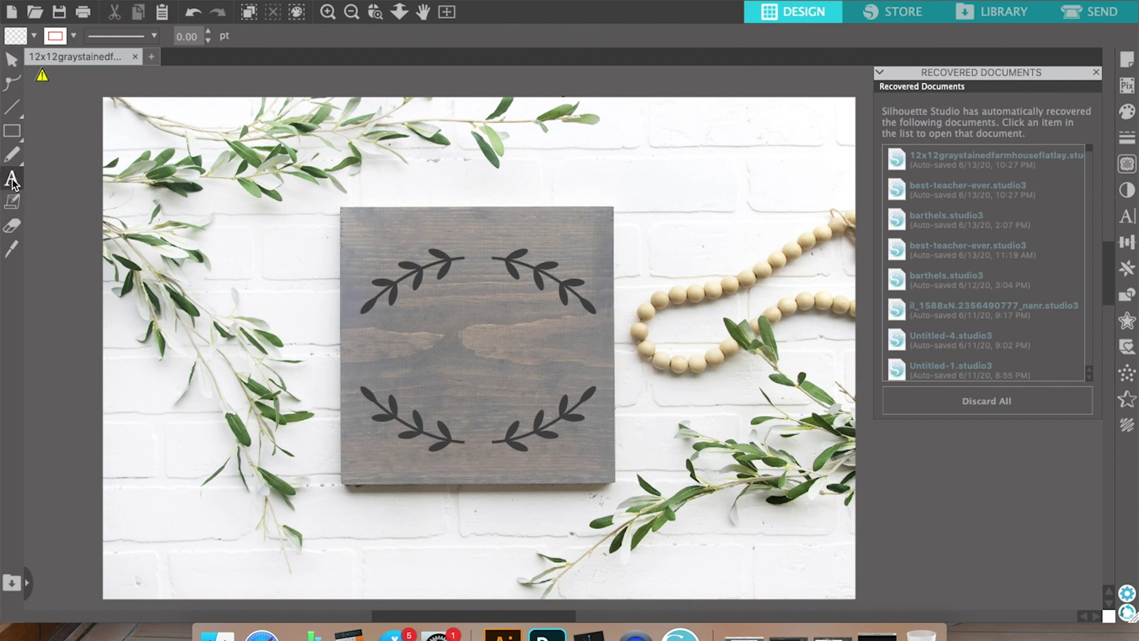
left_click(439, 355)
type("MOM")
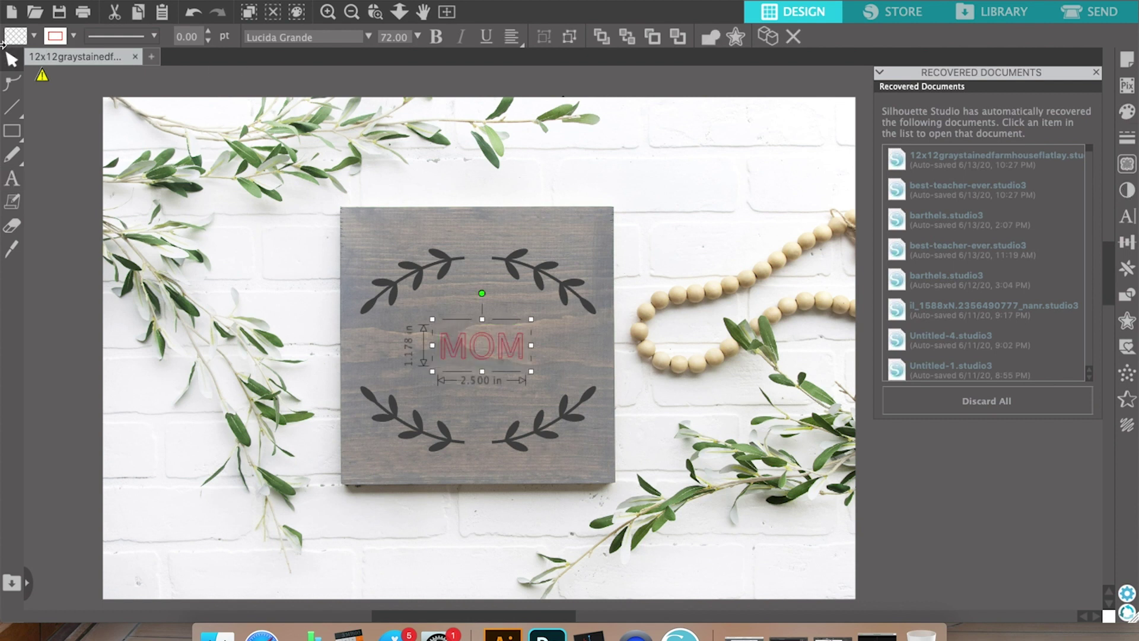
Give MOM a light green fill with no outline, enlarge it to 5.731 × 2.700 in, and center it in the wreath
left_click(34, 36)
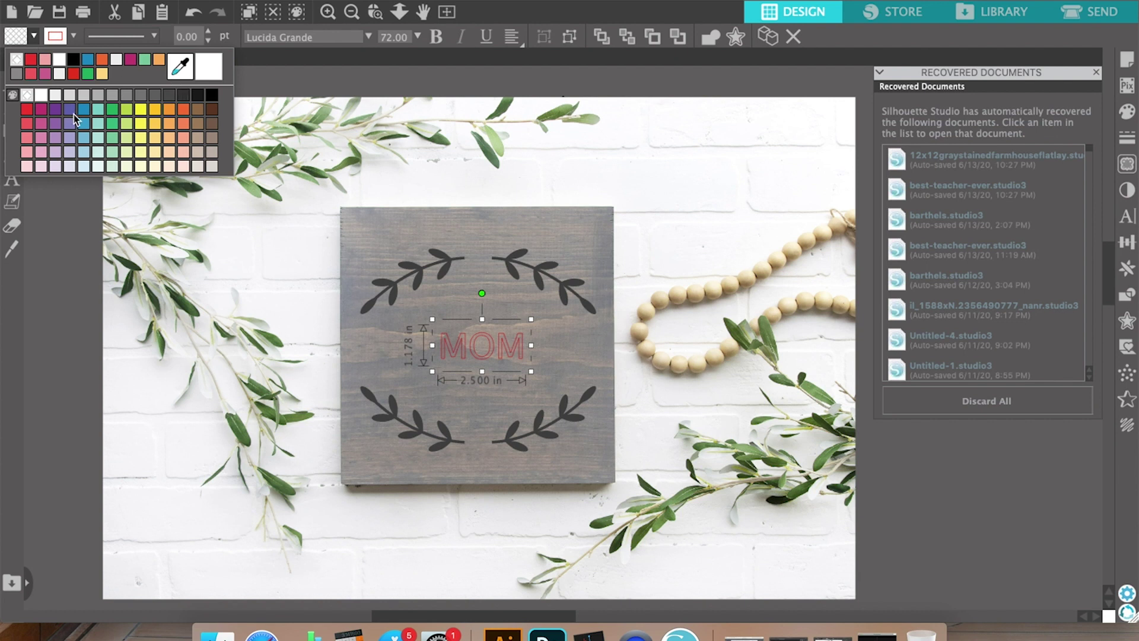
left_click(144, 61)
left_click(74, 37)
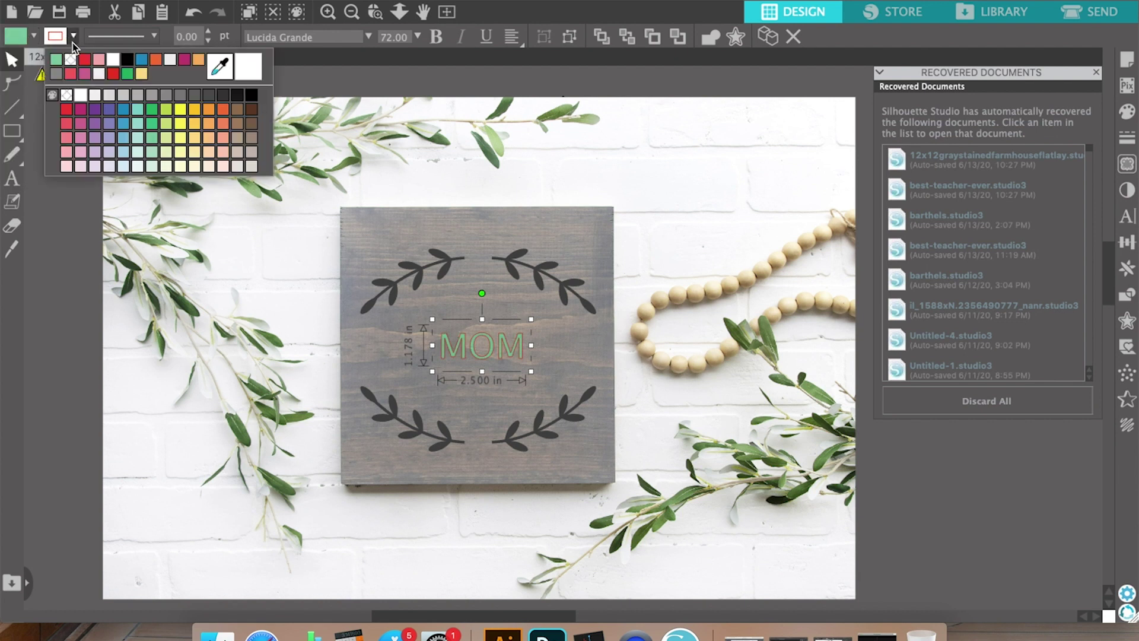
left_click(71, 61)
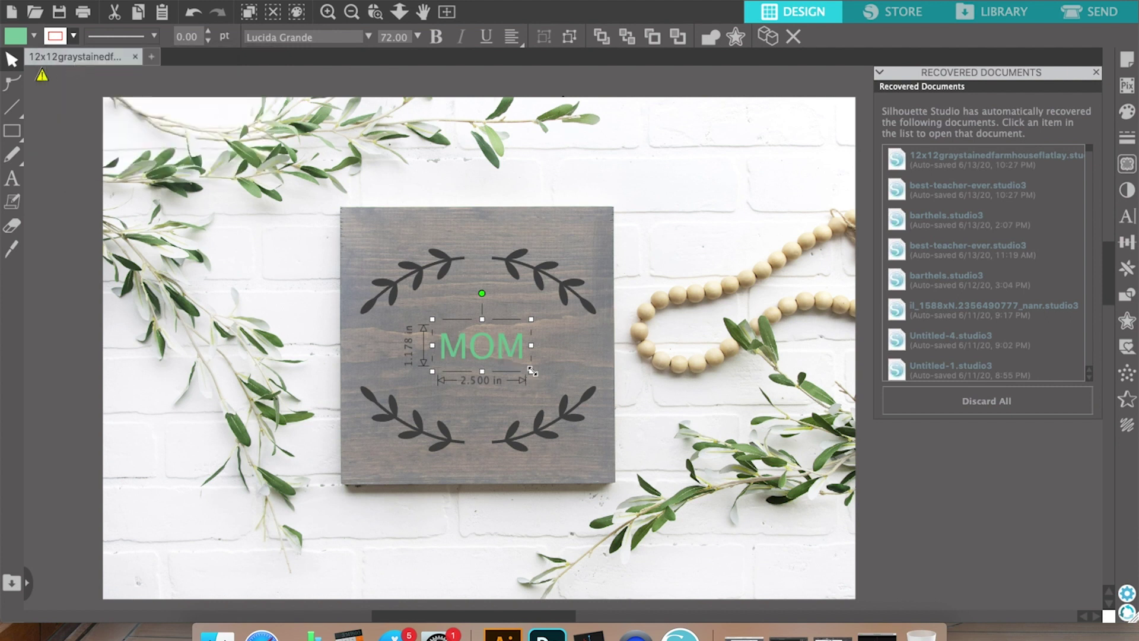
left_click_drag(532, 371, 579, 420)
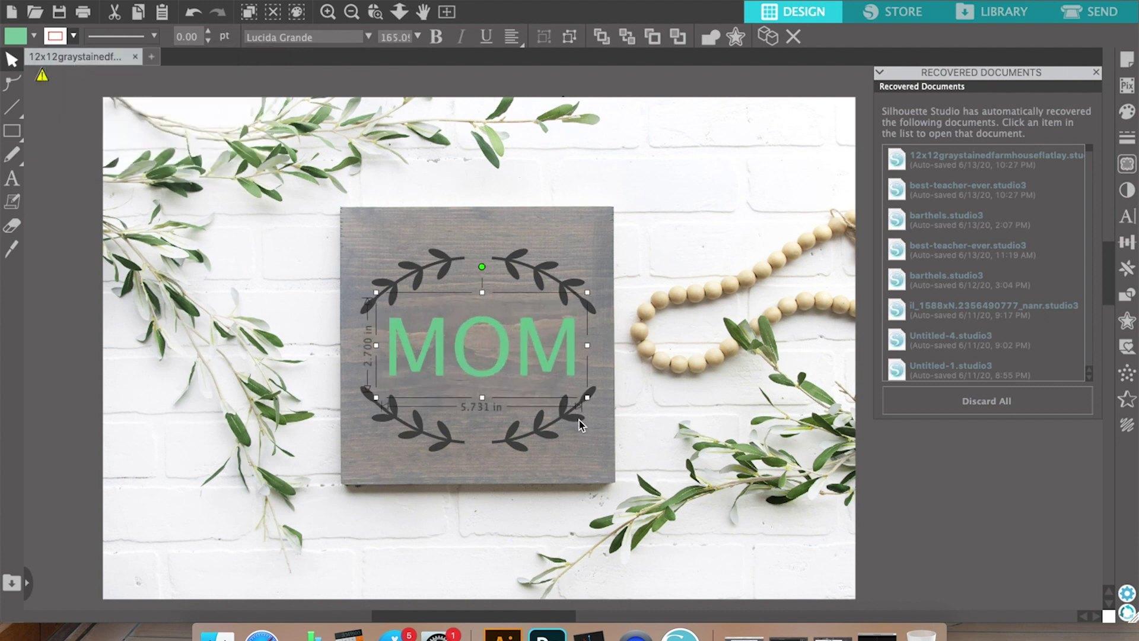
left_click_drag(543, 364, 537, 364)
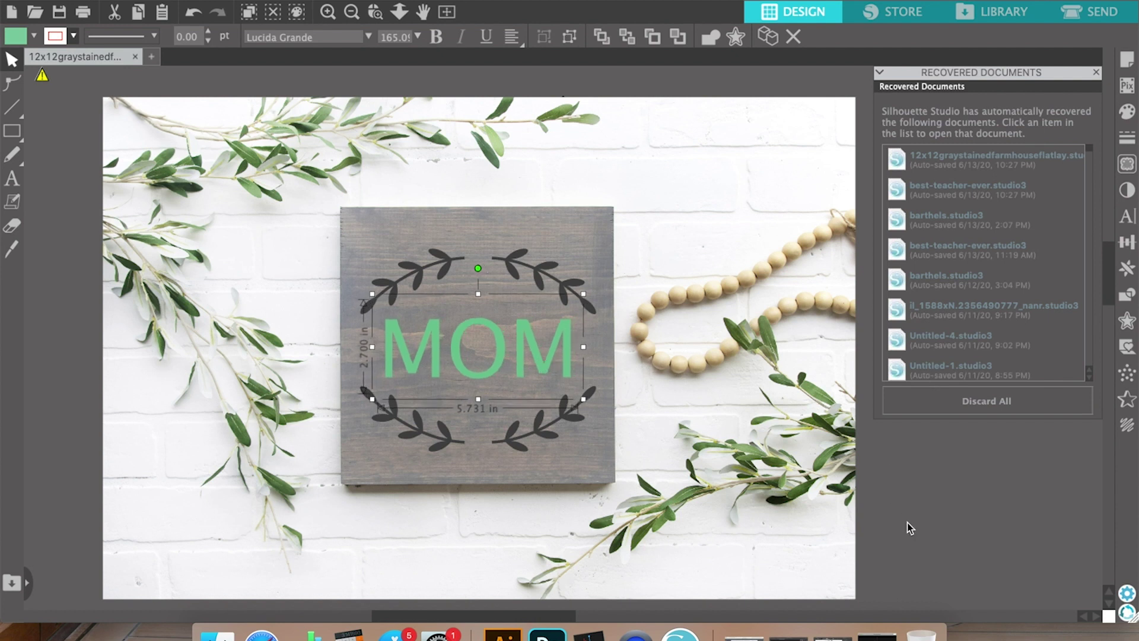